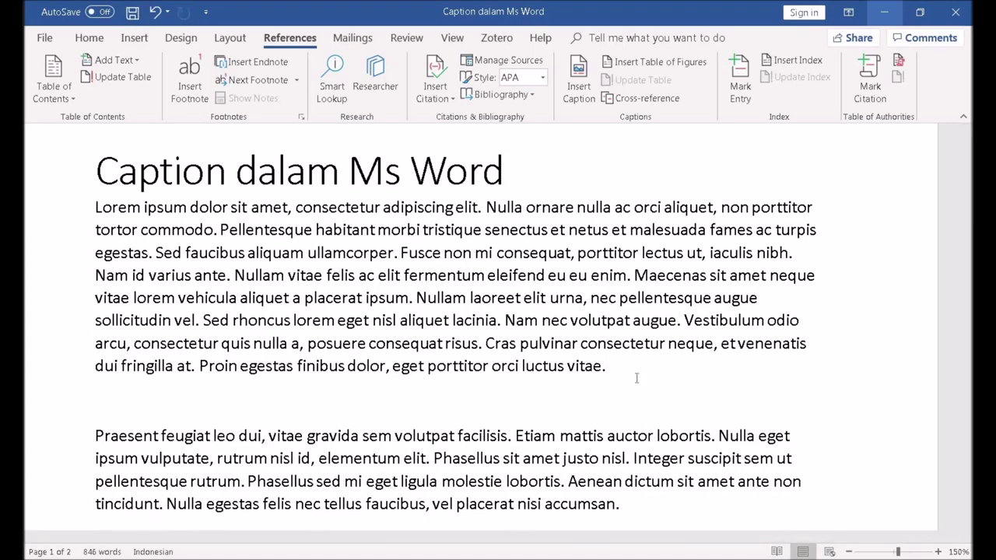
# - Insert a table of four columns and two rows in the empty line below the first paragraph
pyautogui.click(135, 39)
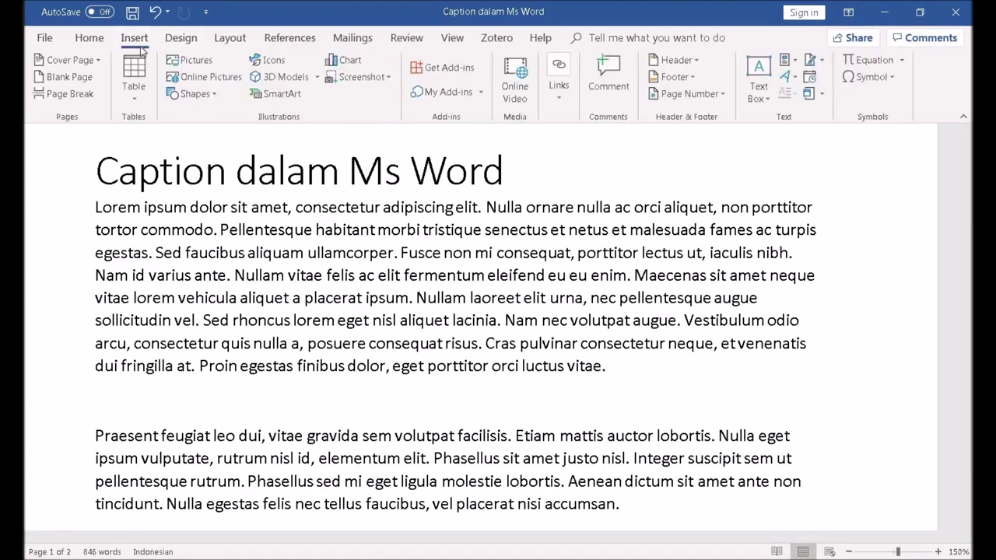
pyautogui.click(134, 78)
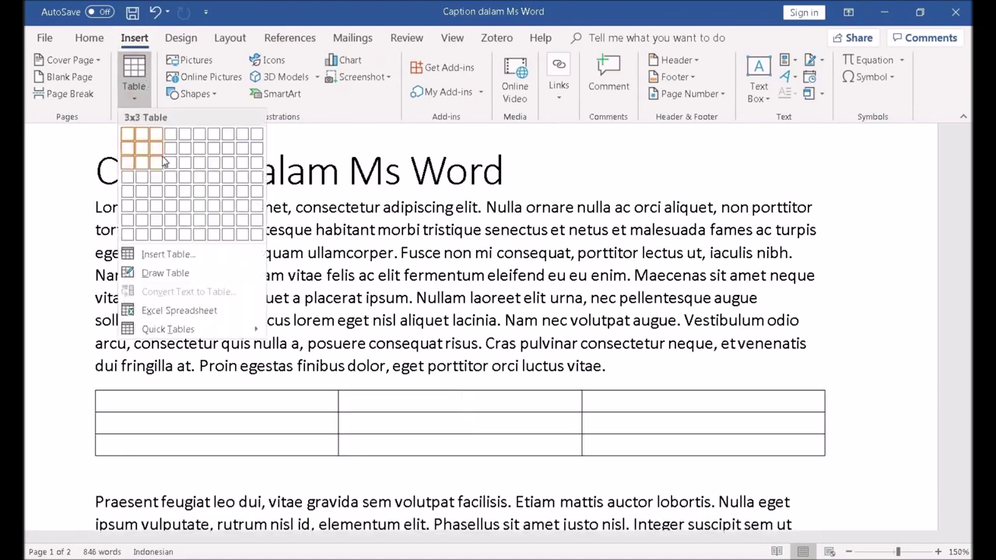
pyautogui.click(170, 148)
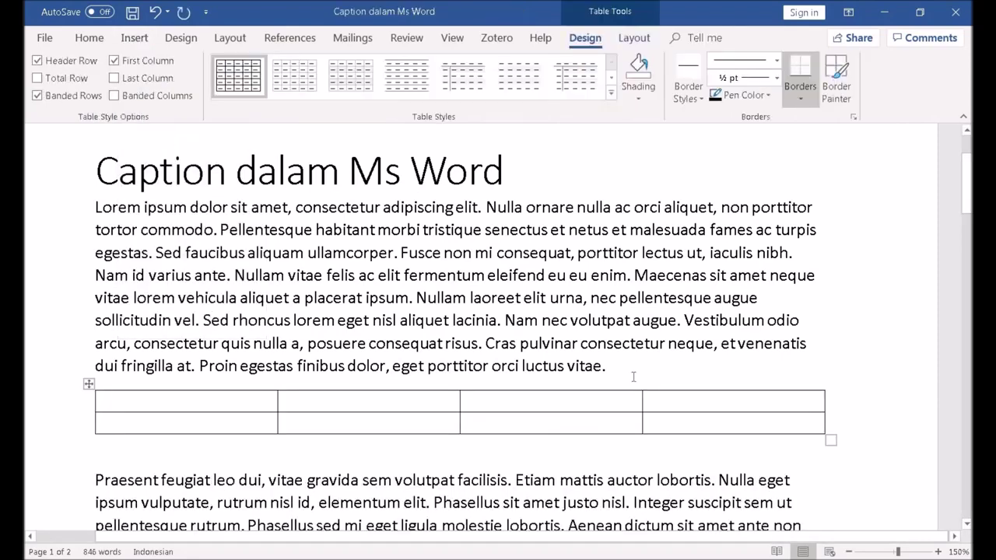
# - Add the title line "Judul tabel" between the first paragraph and the table
pyautogui.click(628, 366)
pyautogui.press('Return')
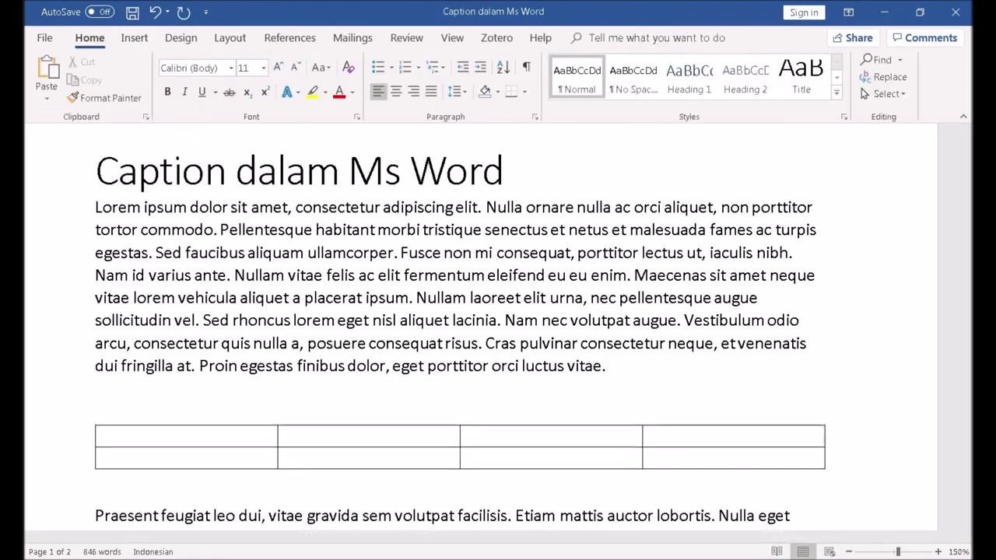
pyautogui.write('Judul tabel')
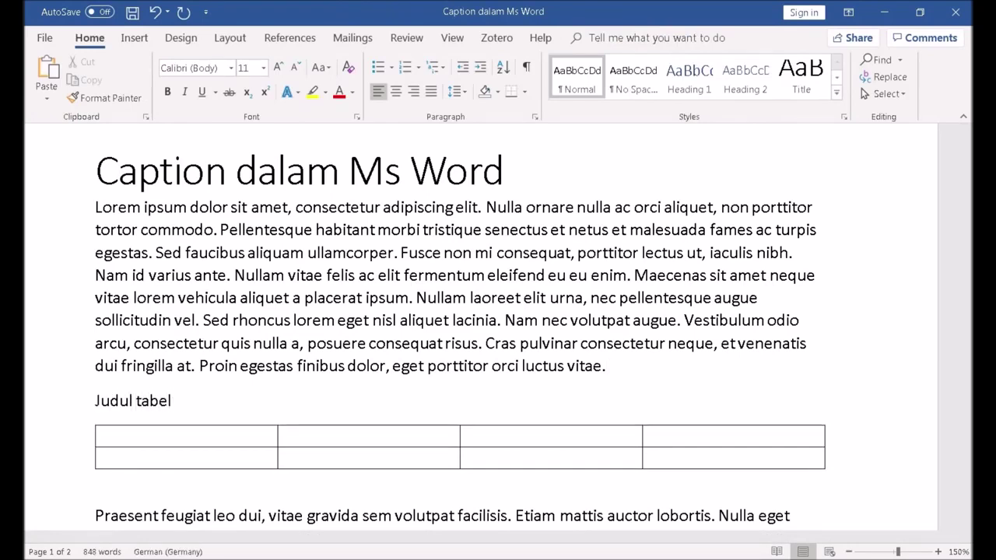
# - Open the caption settings at the start of the "Judul tabel" line and check which labels are available
pyautogui.press('Home')
pyautogui.click(302, 38)
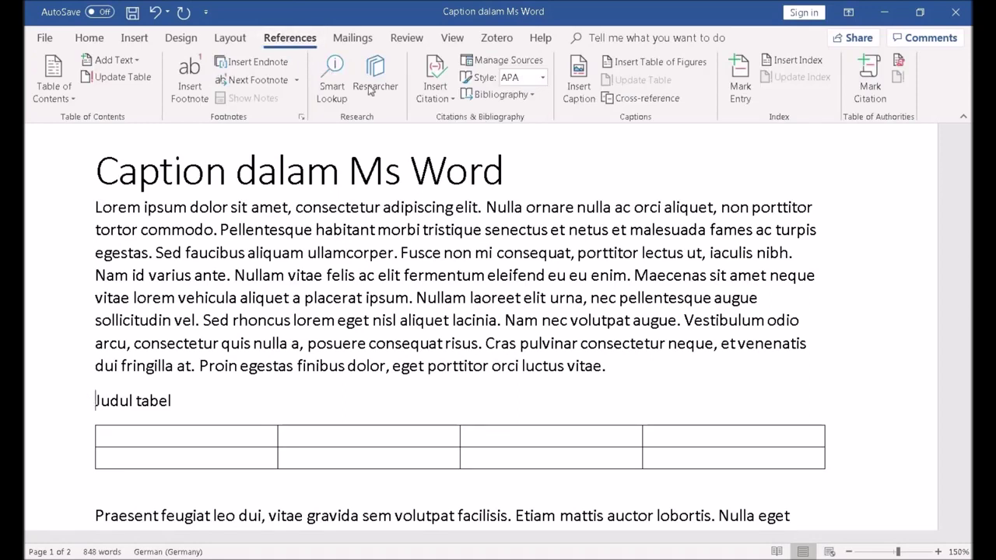
pyautogui.click(581, 99)
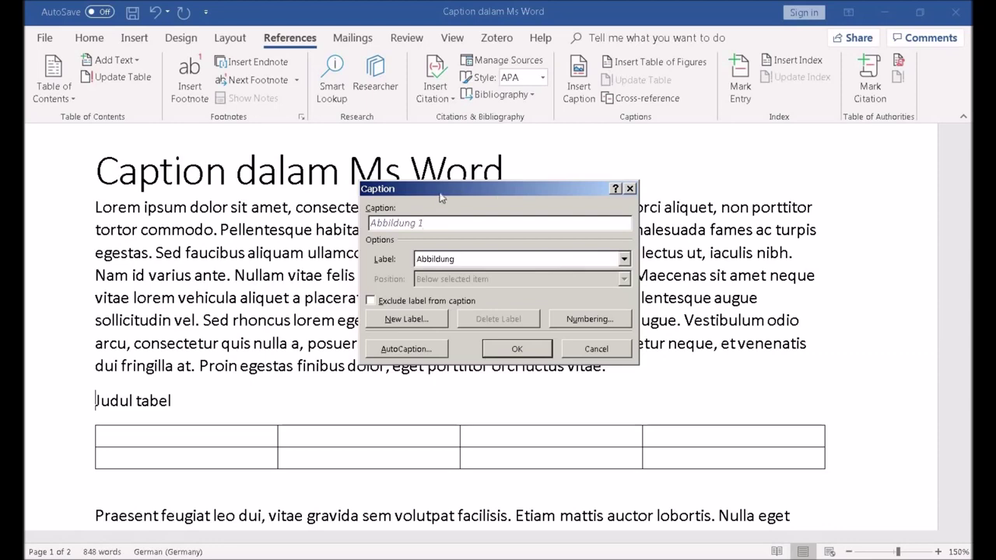
pyautogui.moveTo(438, 201); pyautogui.dragTo(434, 250)
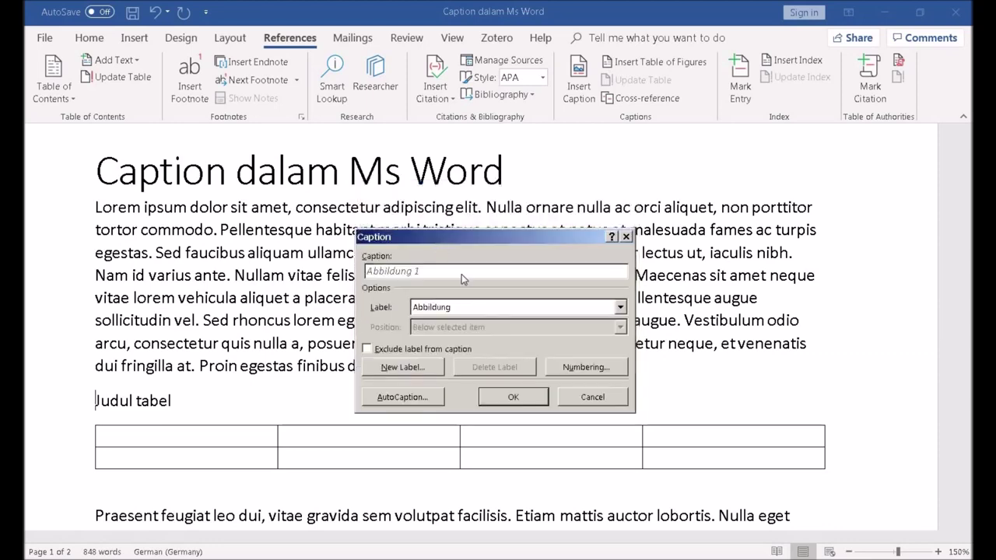
pyautogui.click(525, 312)
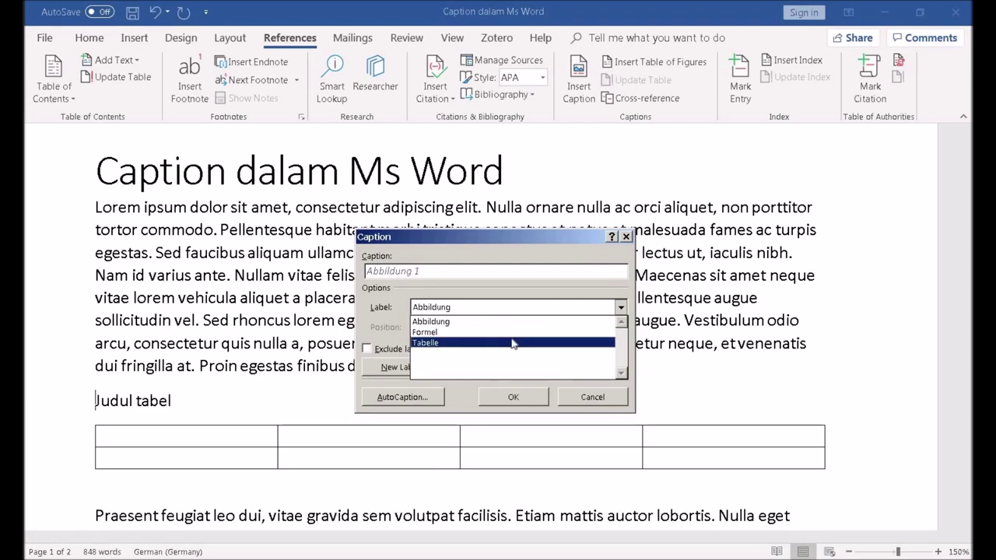
pyautogui.click(394, 333)
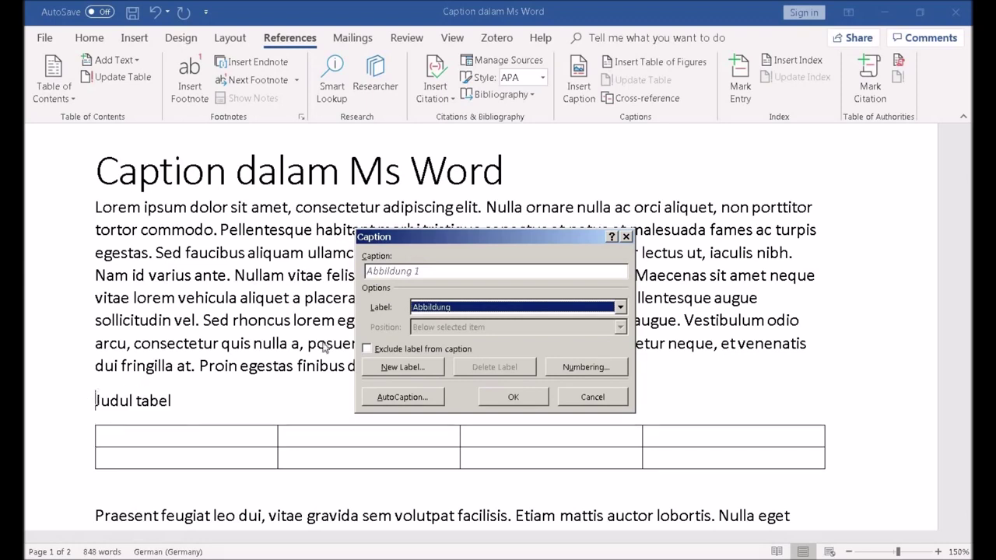
pyautogui.click(455, 310)
pyautogui.click(455, 312)
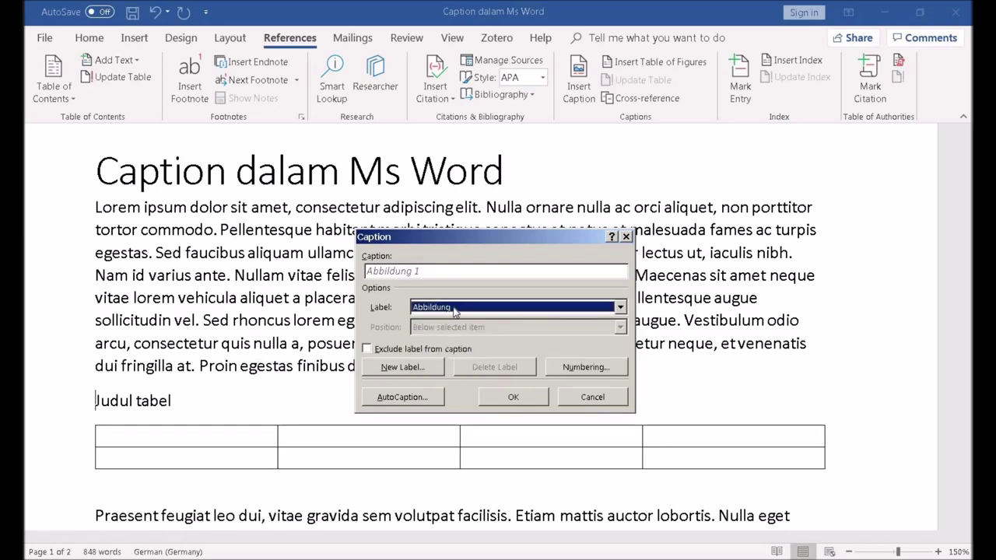
# - Create a new caption label named "Tabel" and insert the numbered caption in front of the table title
pyautogui.click(413, 369)
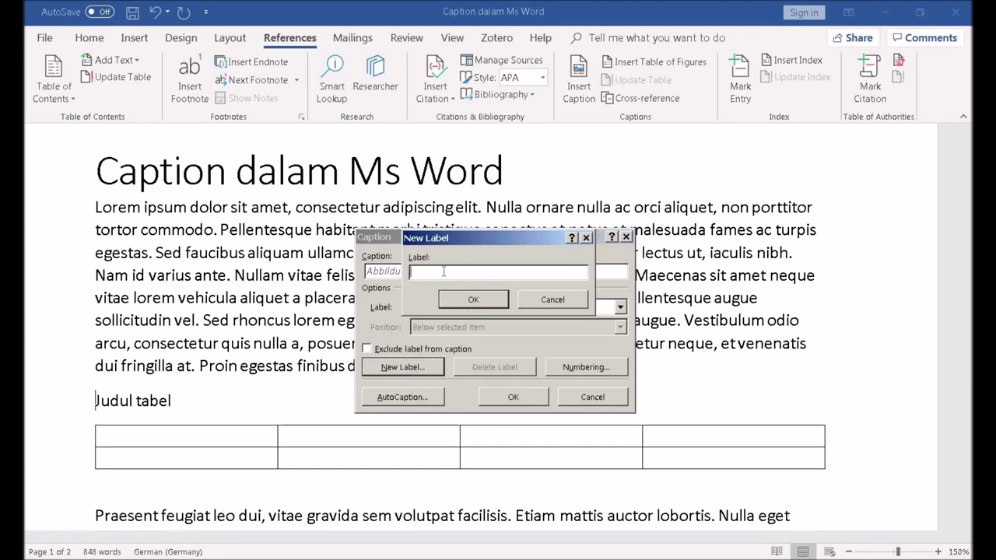
pyautogui.write('Tabel')
pyautogui.click(453, 305)
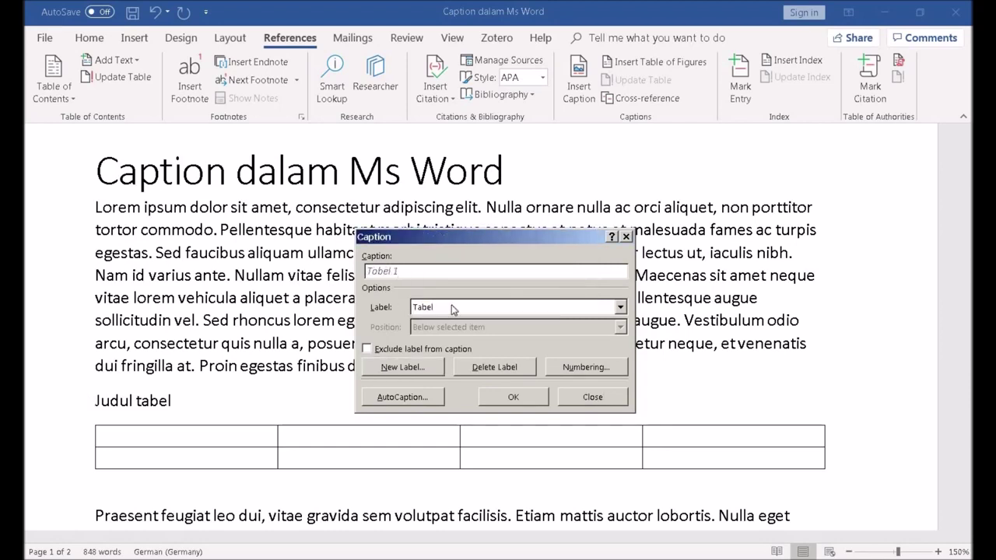
pyautogui.click(453, 309)
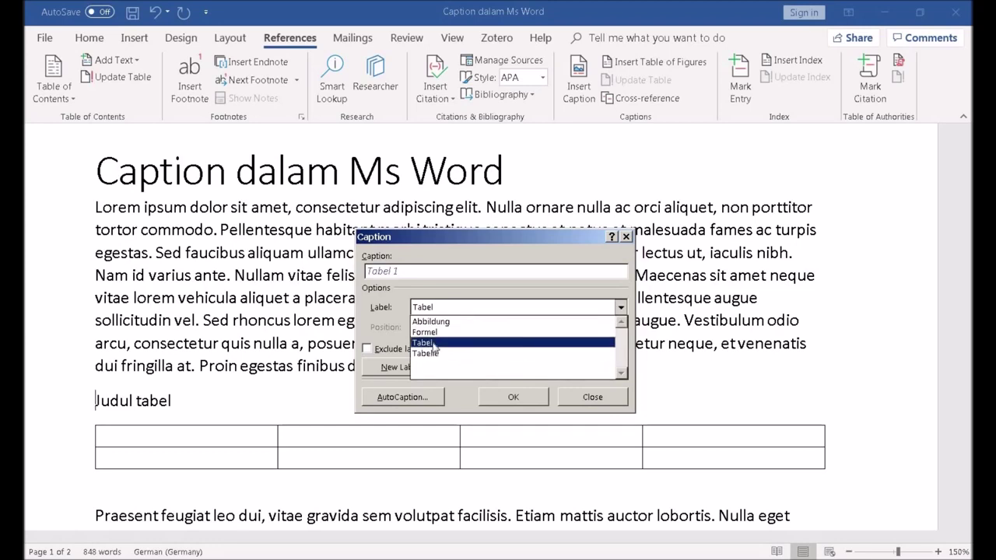
pyautogui.click(454, 307)
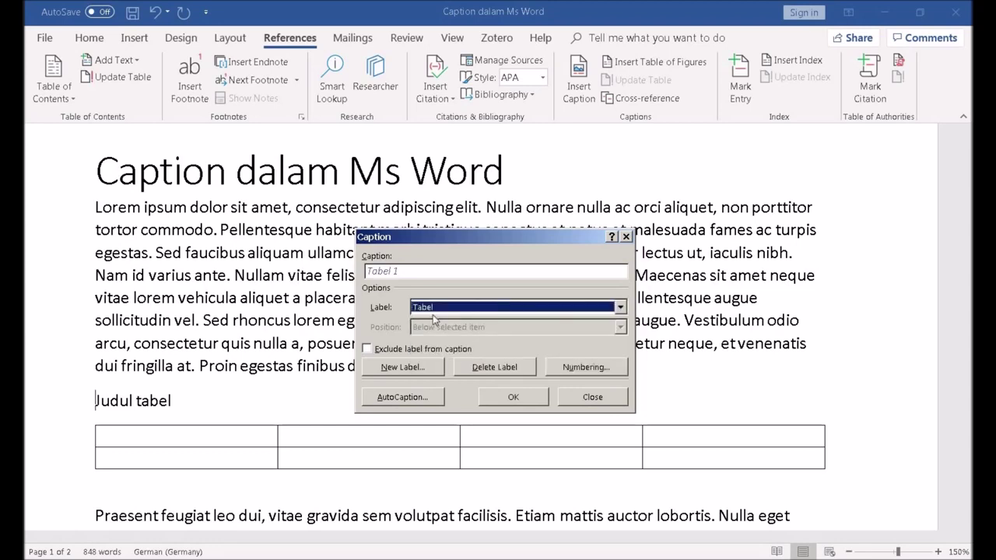
pyautogui.click(515, 398)
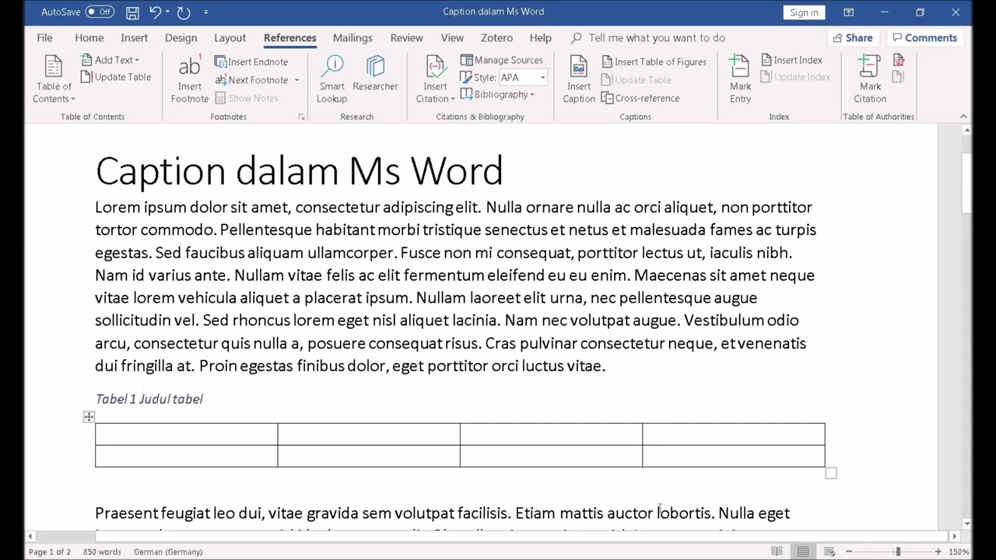
# - Insert a second table of four columns and two rows on a new line after the paragraph ending "nisi accumsan."
pyautogui.scroll(-2, 266, 498)
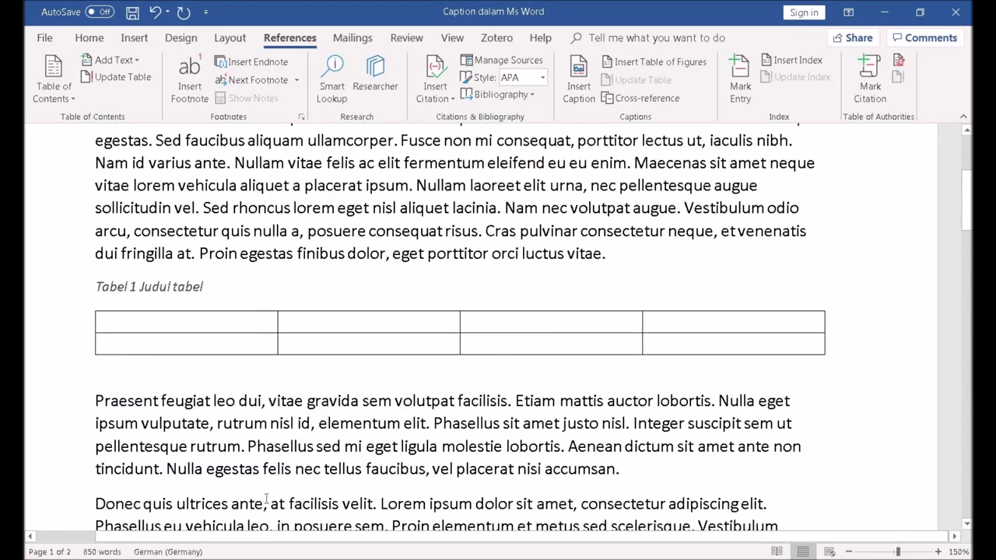
pyautogui.click(622, 469)
pyautogui.hotkey('ctrl', 'Return')
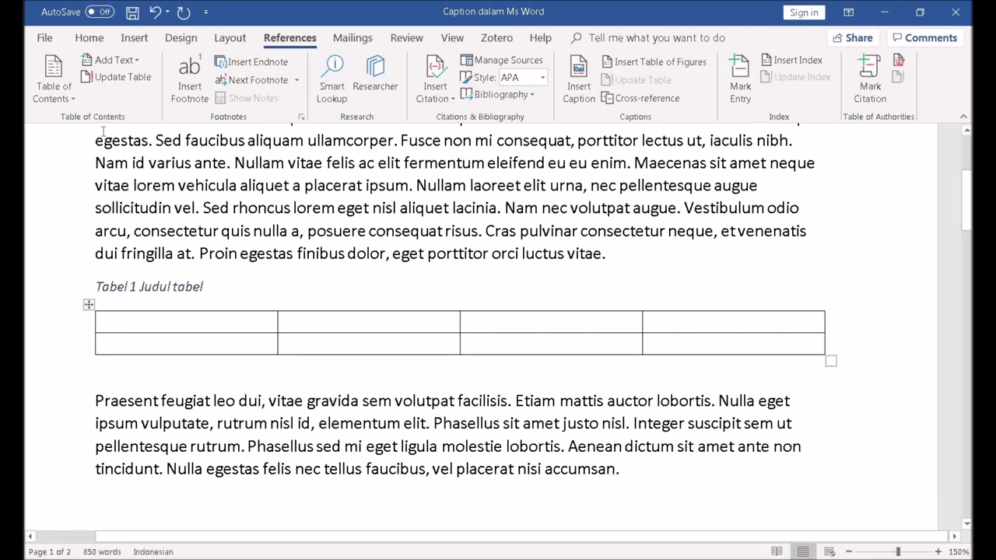
pyautogui.click(134, 41)
pyautogui.click(134, 77)
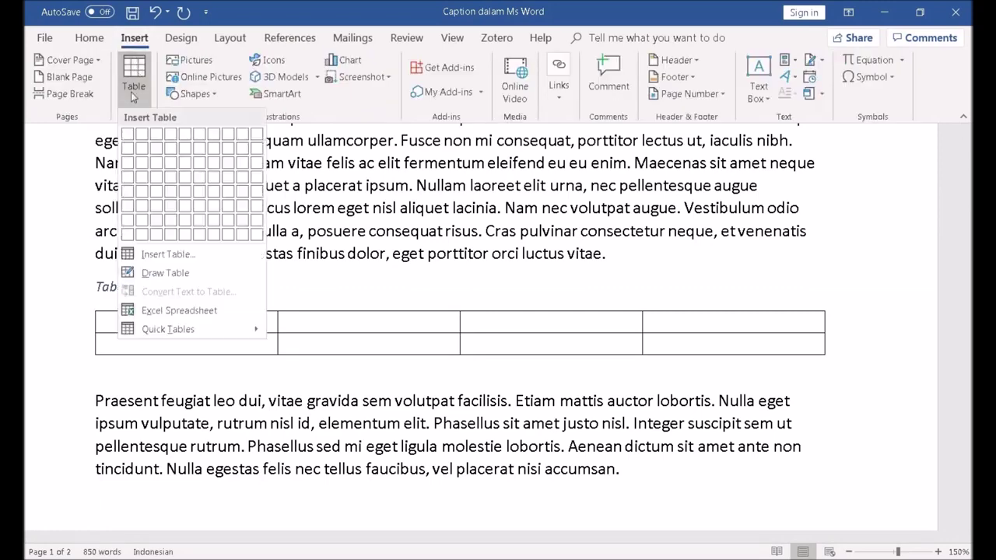
pyautogui.click(169, 150)
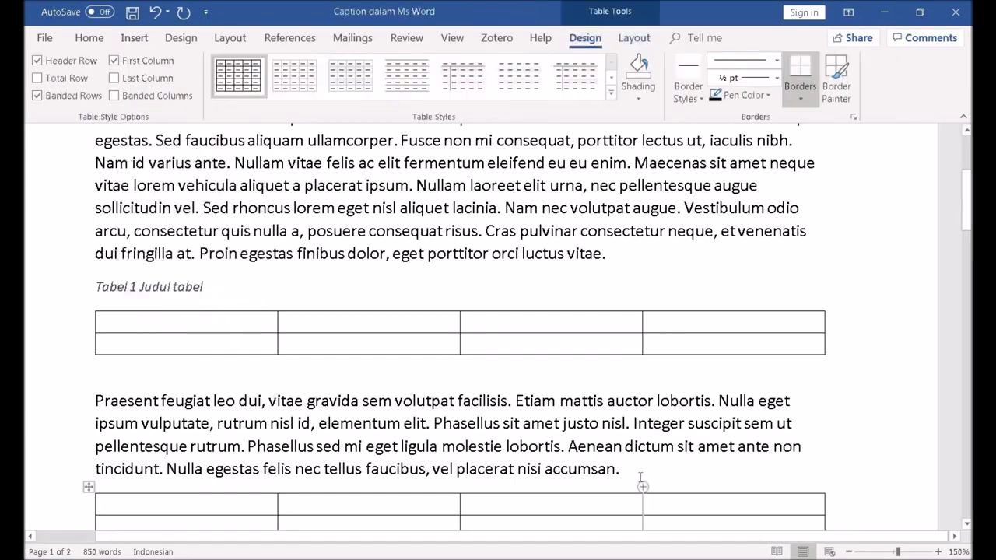
# - Add the title line "Judul tabel" directly above the second table
pyautogui.press('Return')
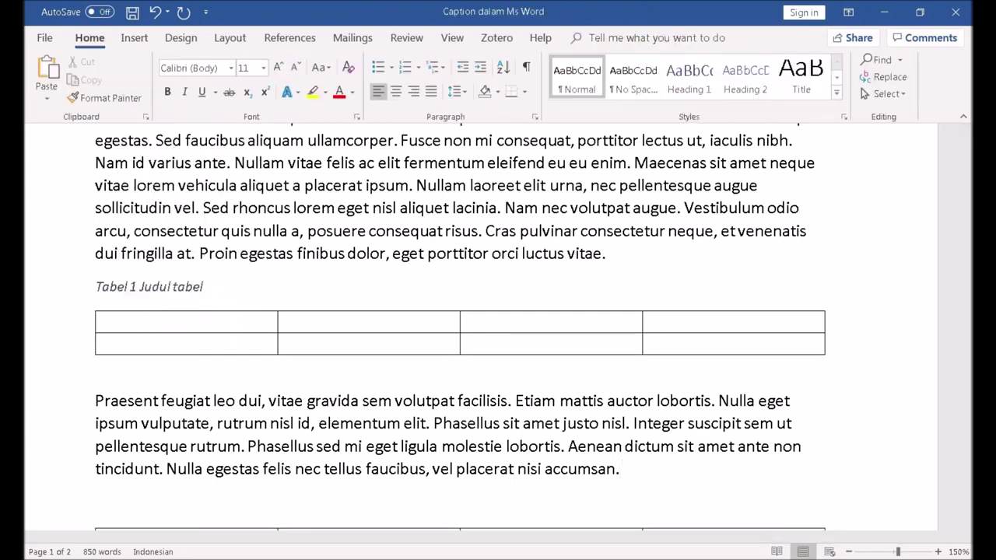
pyautogui.write('Judul')
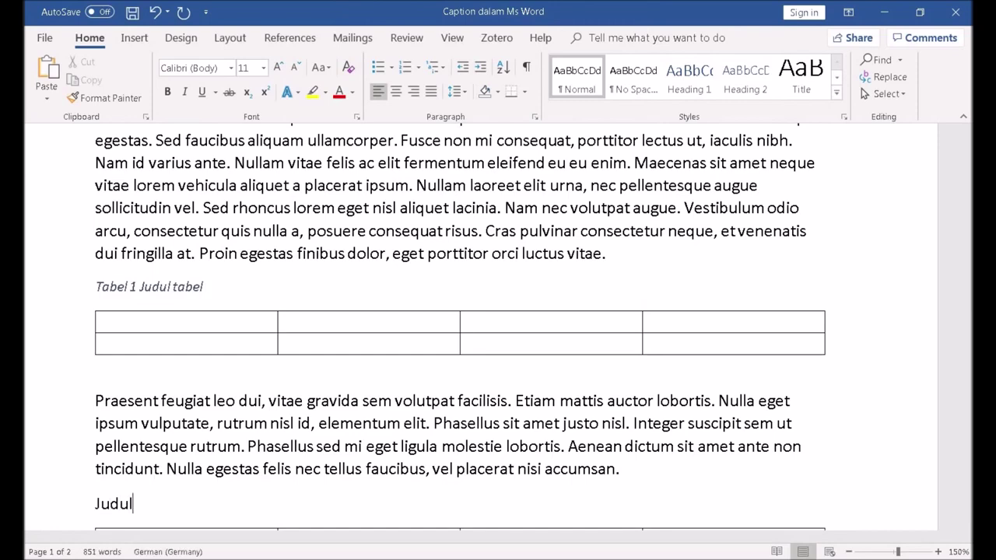
pyautogui.write(' tabel')
# - Insert a numbered caption with the label "Tabel" in front of the second table's title
pyautogui.scroll(-1, 54, 479)
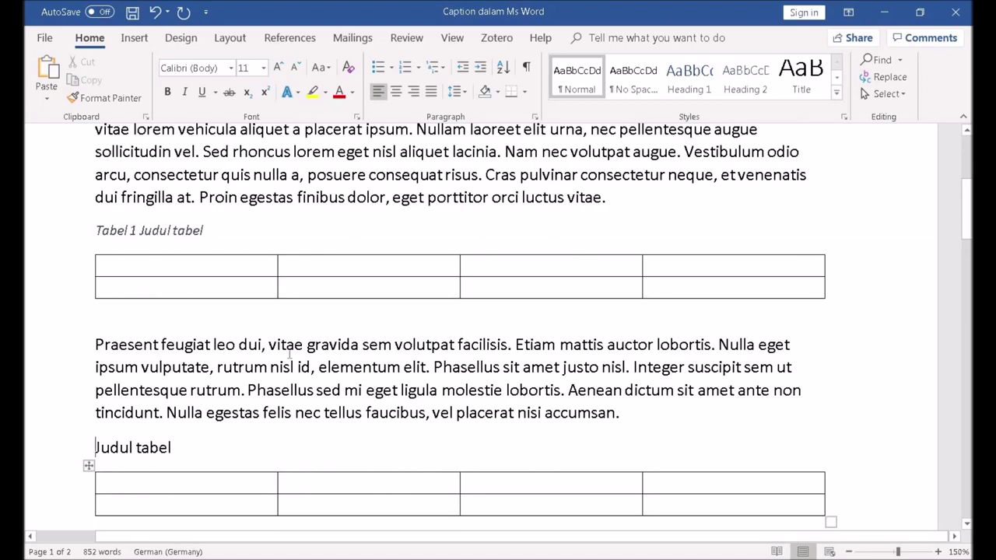
pyautogui.click(290, 37)
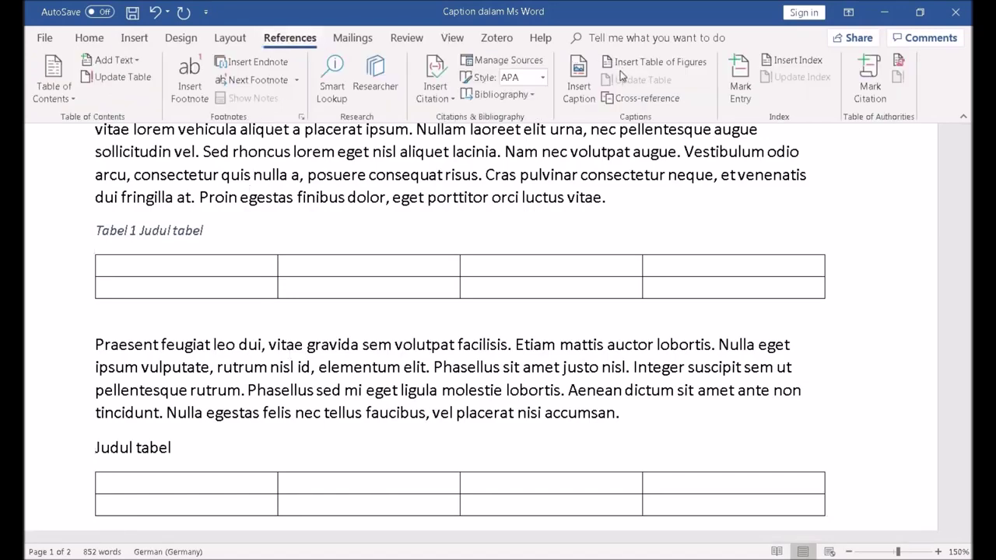
pyautogui.click(576, 93)
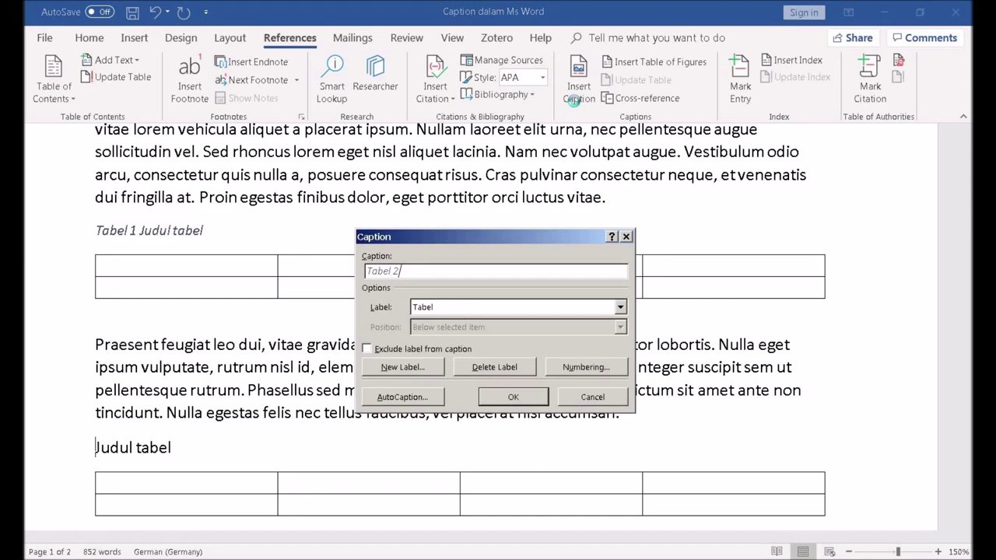
pyautogui.click(437, 311)
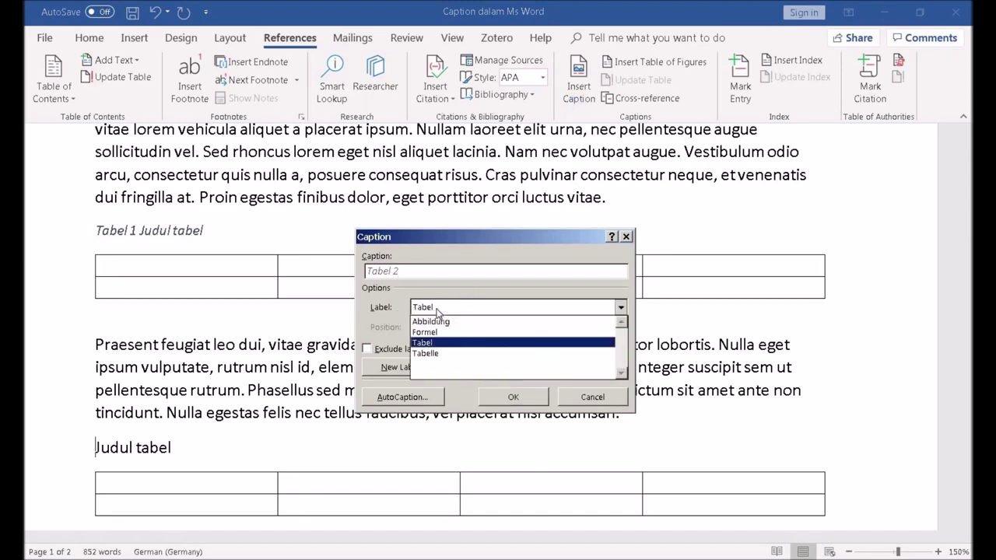
pyautogui.click(438, 312)
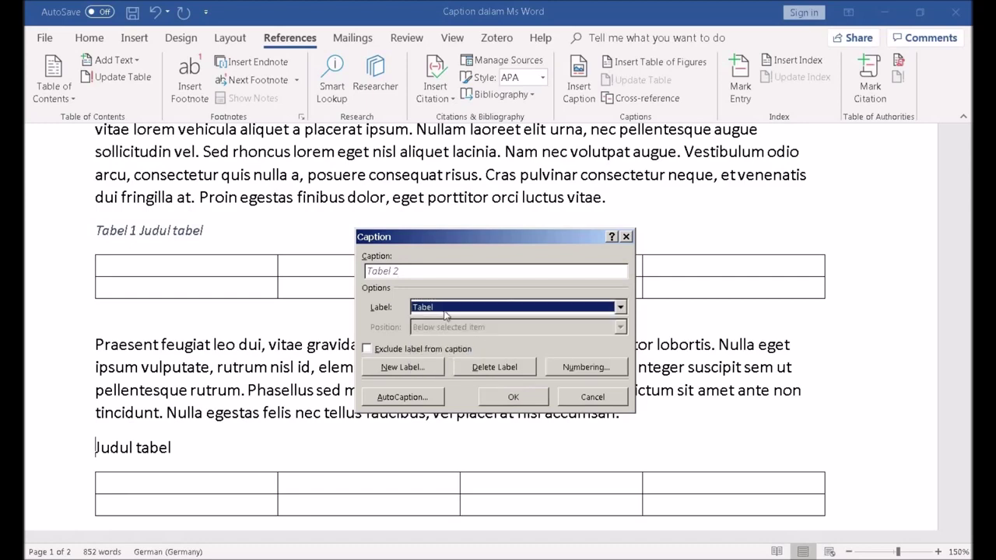
pyautogui.click(499, 404)
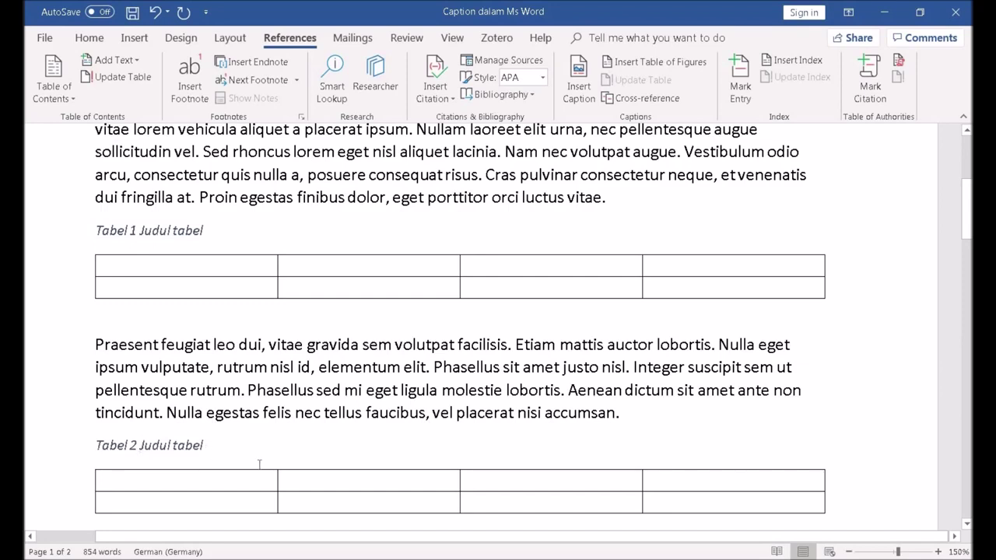
# - Examine the number fields in the captions of both tables
pyautogui.scroll(-2, 260, 464)
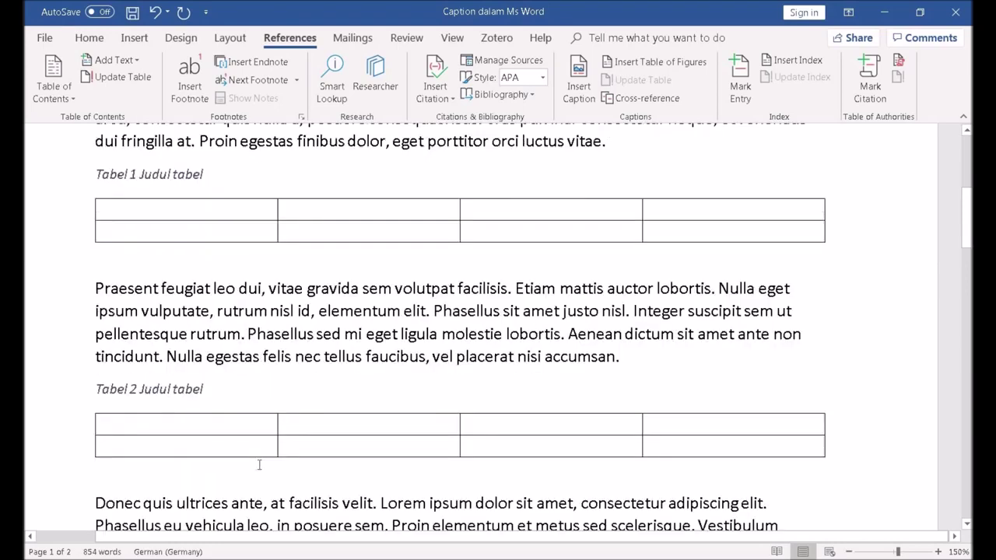
pyautogui.scroll(2, 259, 464)
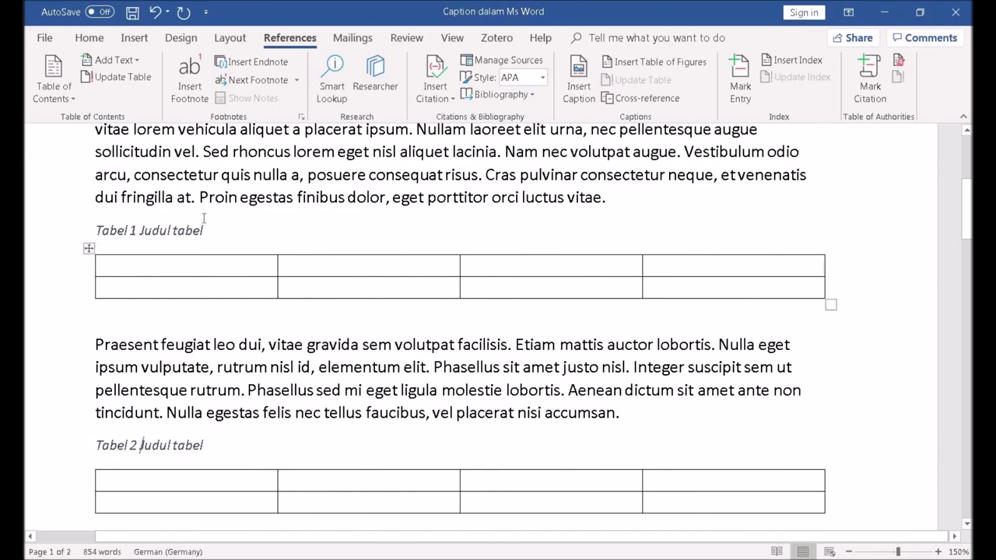
pyautogui.click(130, 229)
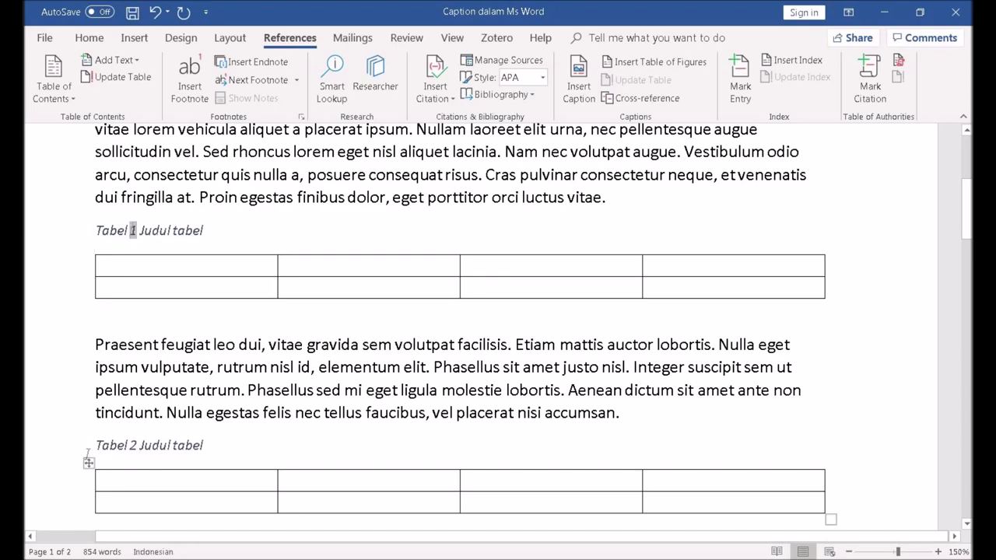
pyautogui.click(131, 445)
# - Split the middle paragraph after "molestie lobortis." with an empty line and remove the leading space before "Aenean"
pyautogui.click(567, 393)
pyautogui.scroll(-1, 124, 459)
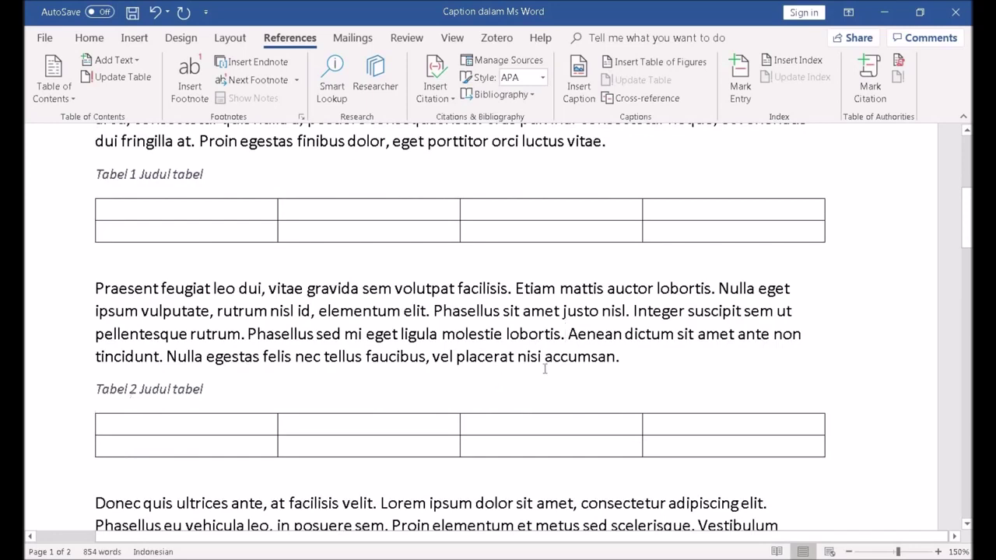
pyautogui.press('Return')
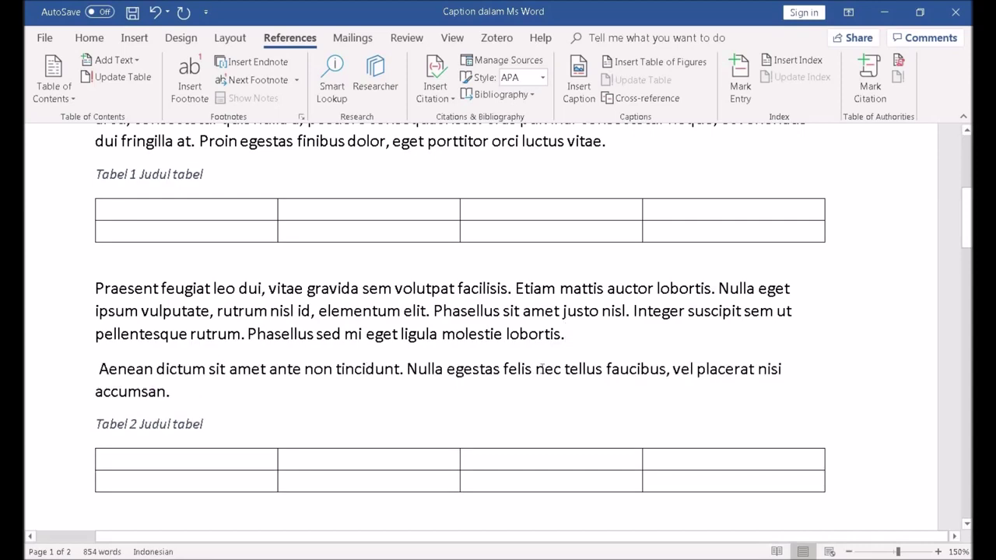
pyautogui.press('Return')
pyautogui.press('Delete')
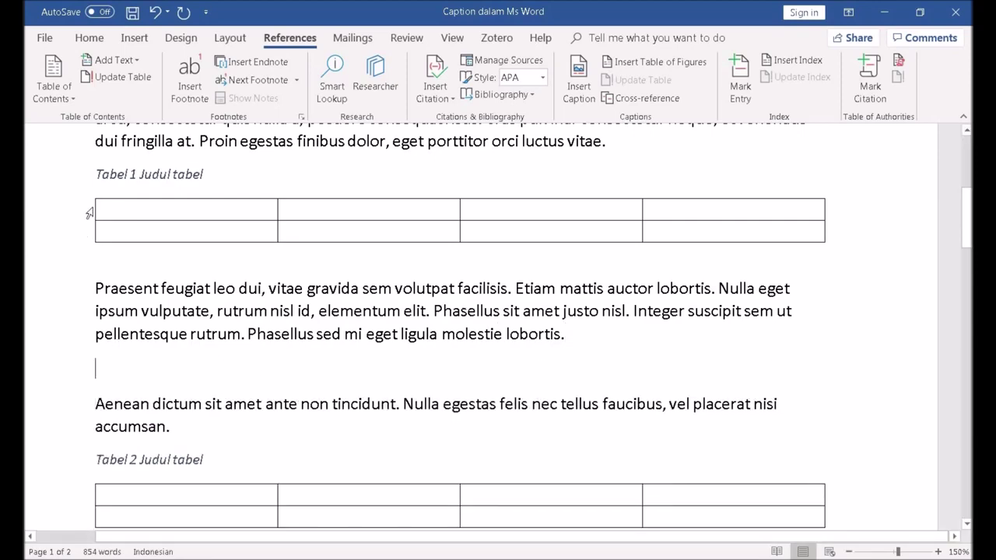
# - Copy the first table and paste it into the empty line between the two middle paragraphs
pyautogui.moveTo(63, 213); pyautogui.dragTo(63, 230)
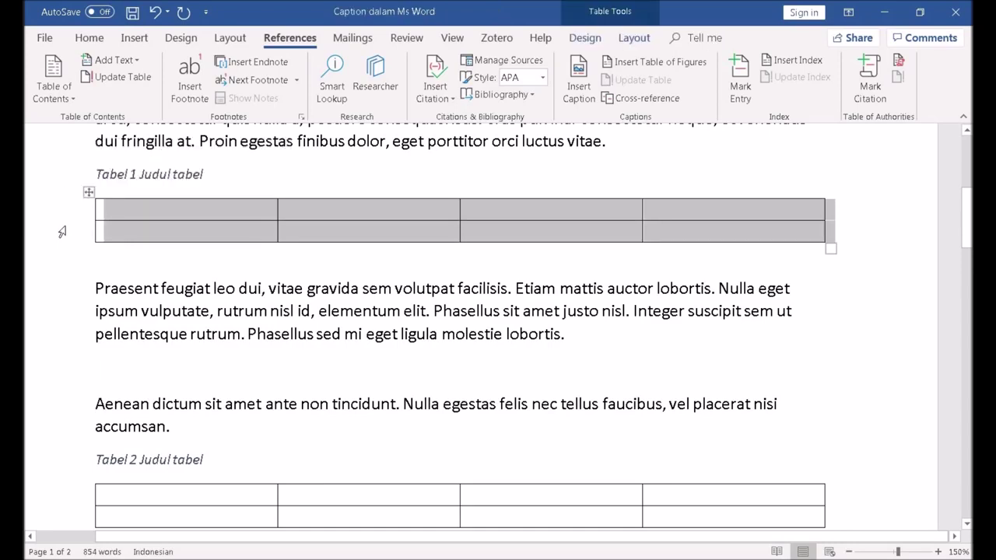
pyautogui.click(105, 367)
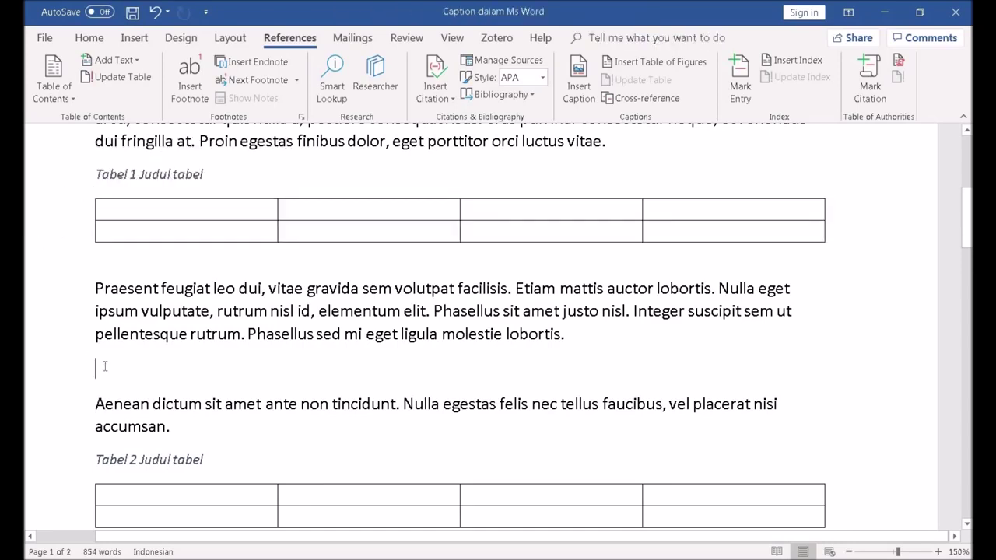
pyautogui.hotkey('ctrl', 'v')
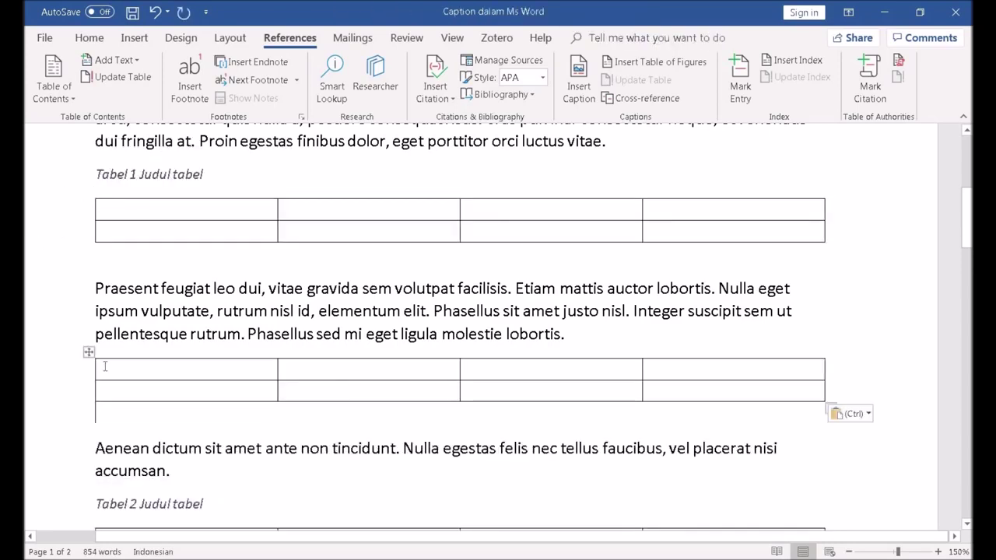
# - Add the title line "Judul tabel" directly above the pasted middle table
pyautogui.click(604, 346)
pyautogui.press('Return')
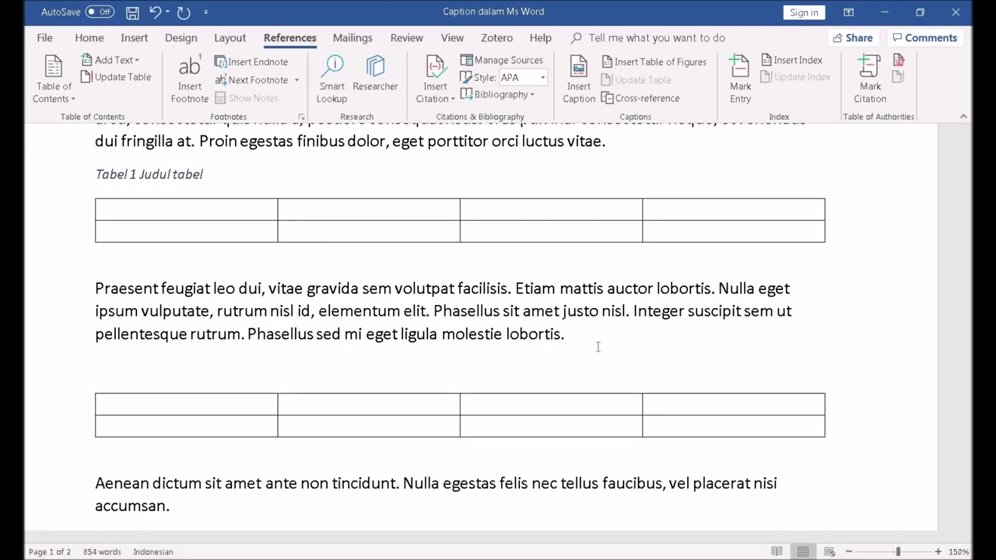
pyautogui.write('Judul tabel')
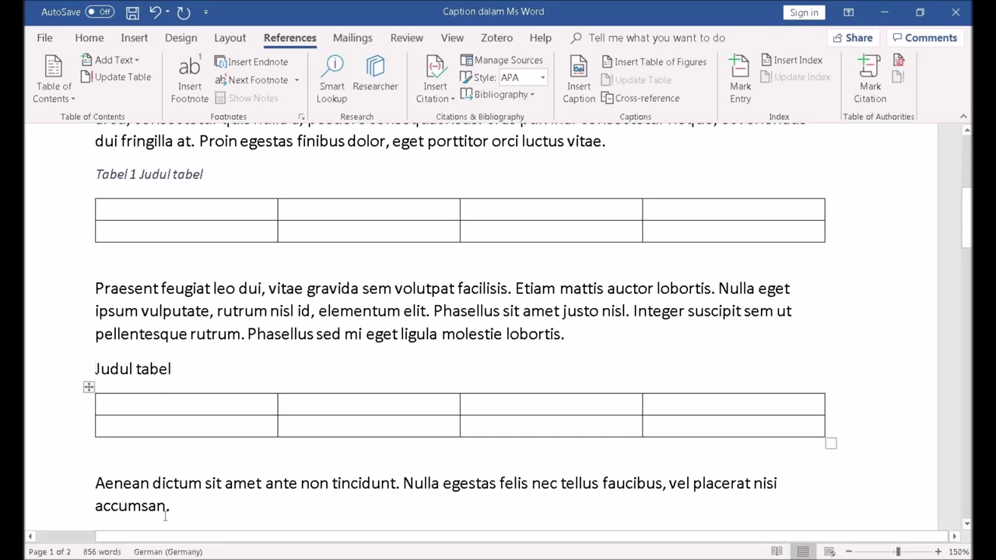
# - Insert a numbered caption with the label "Tabel" in front of the middle table's title
pyautogui.scroll(-3, 165, 516)
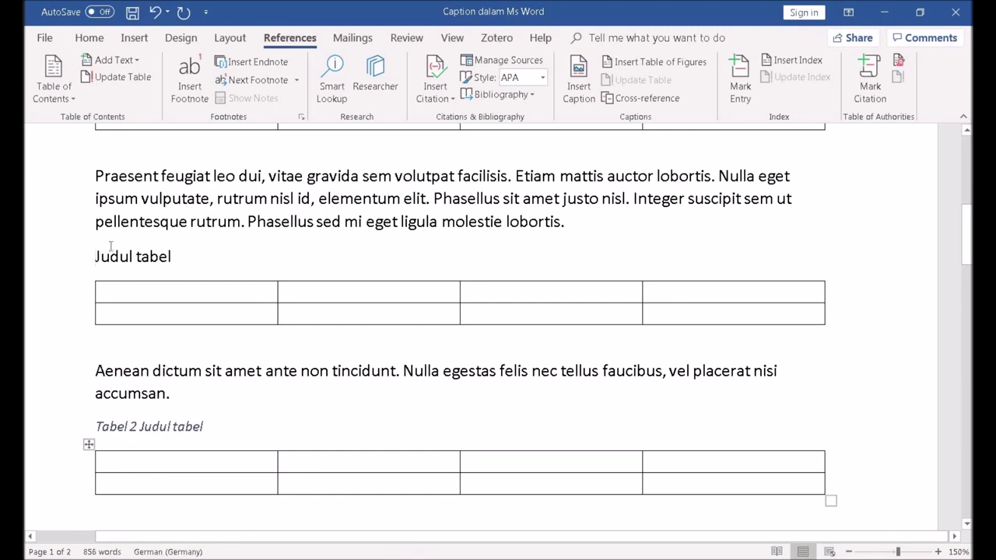
pyautogui.scroll(4, 116, 370)
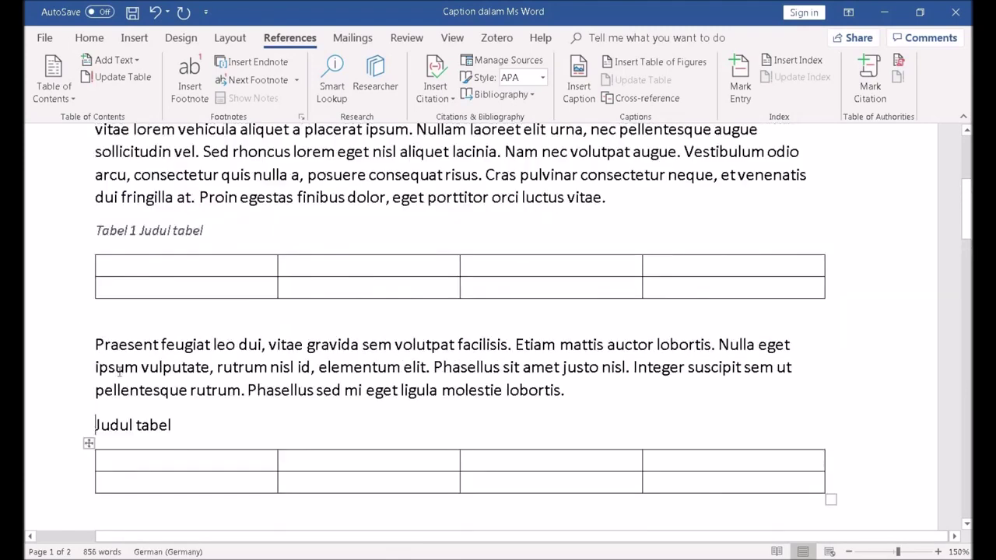
pyautogui.scroll(-1, 119, 372)
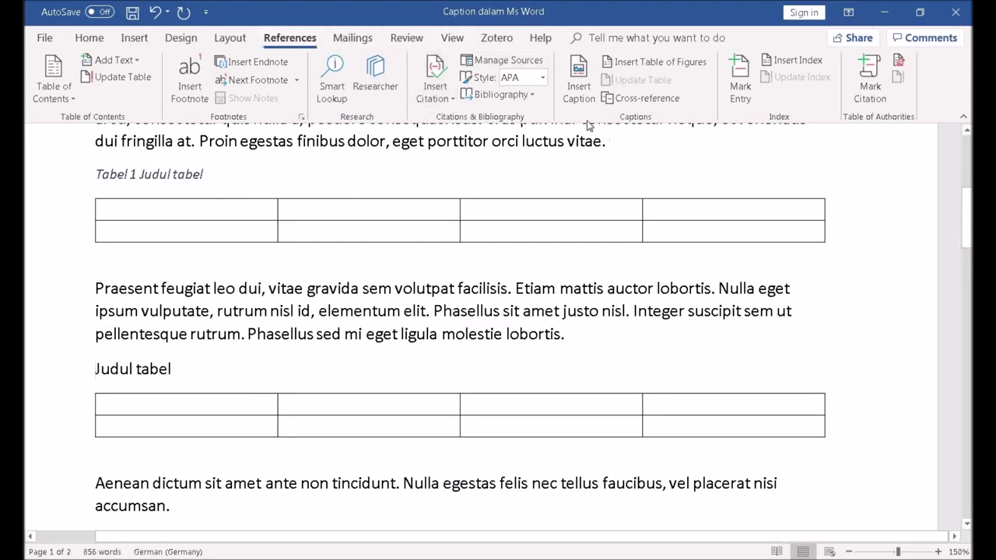
pyautogui.click(578, 92)
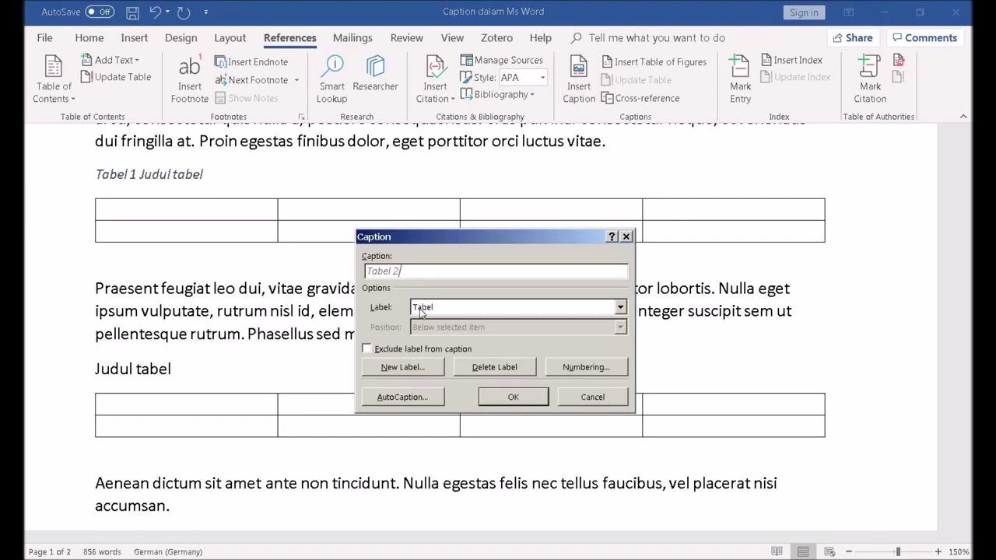
pyautogui.click(502, 399)
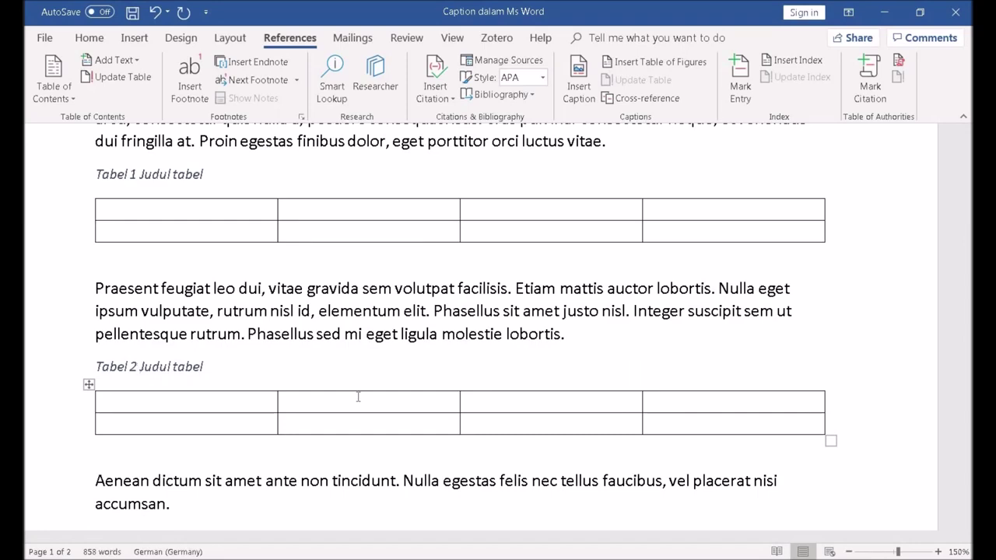
# - Examine the caption numbering of all three tables and the number fields in the last and first captions
pyautogui.scroll(-2, 358, 397)
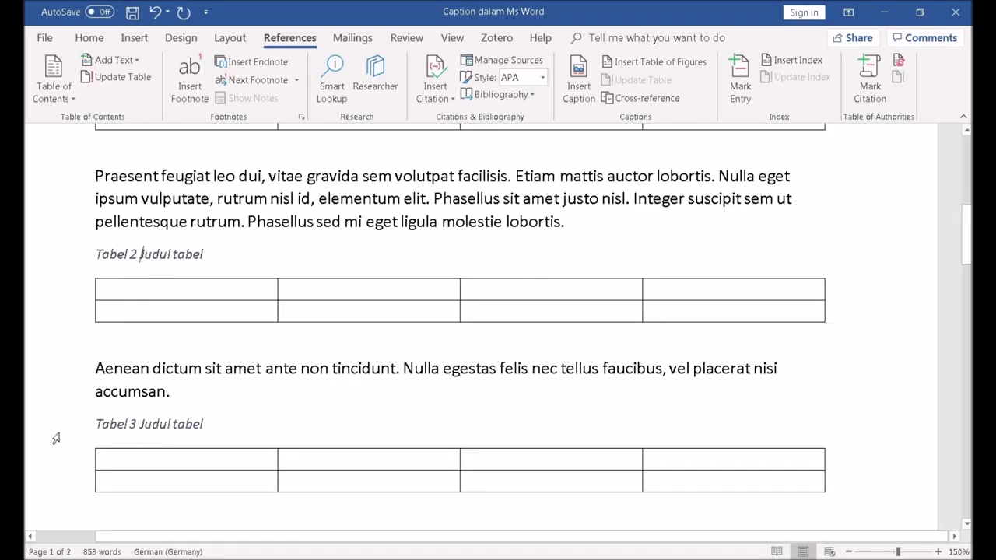
pyautogui.click(56, 436)
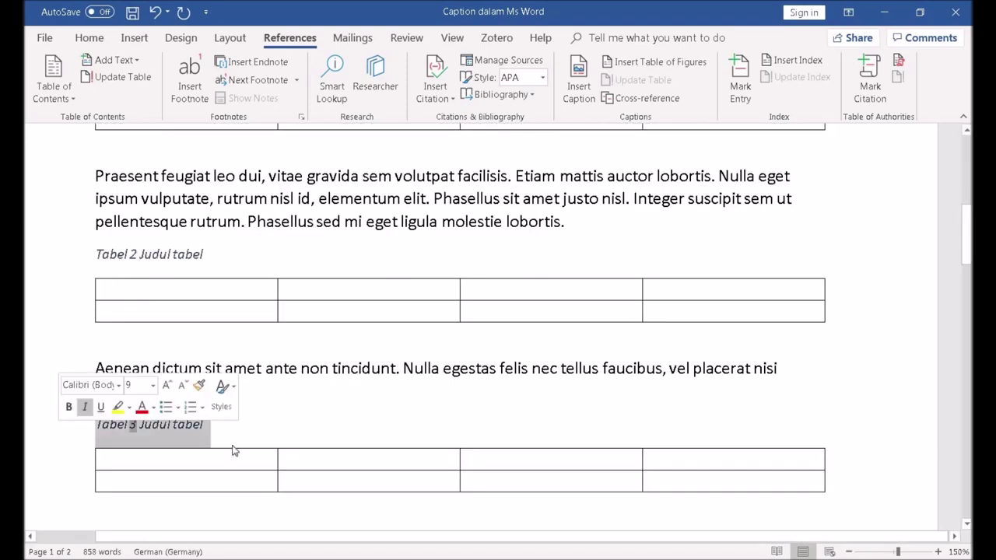
pyautogui.click(136, 434)
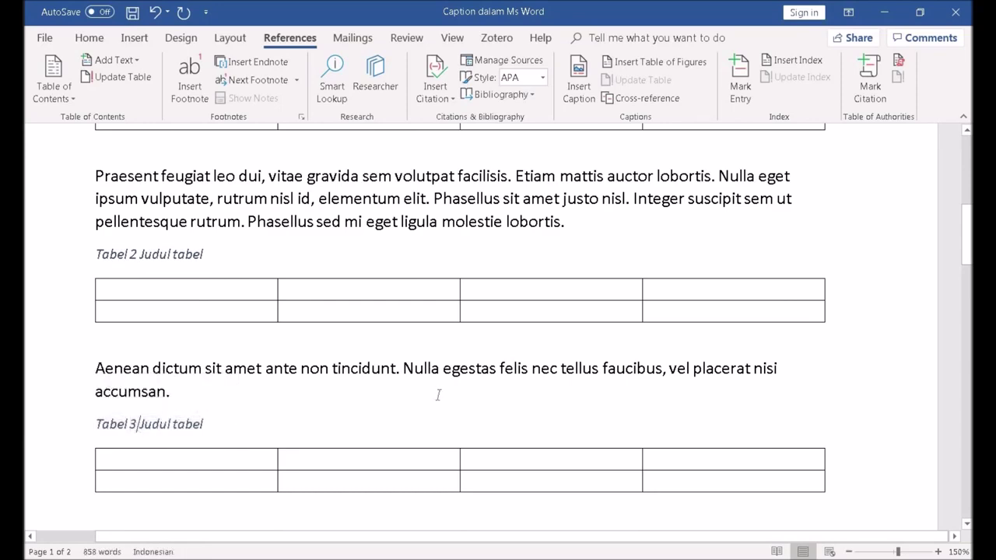
pyautogui.scroll(2, 440, 397)
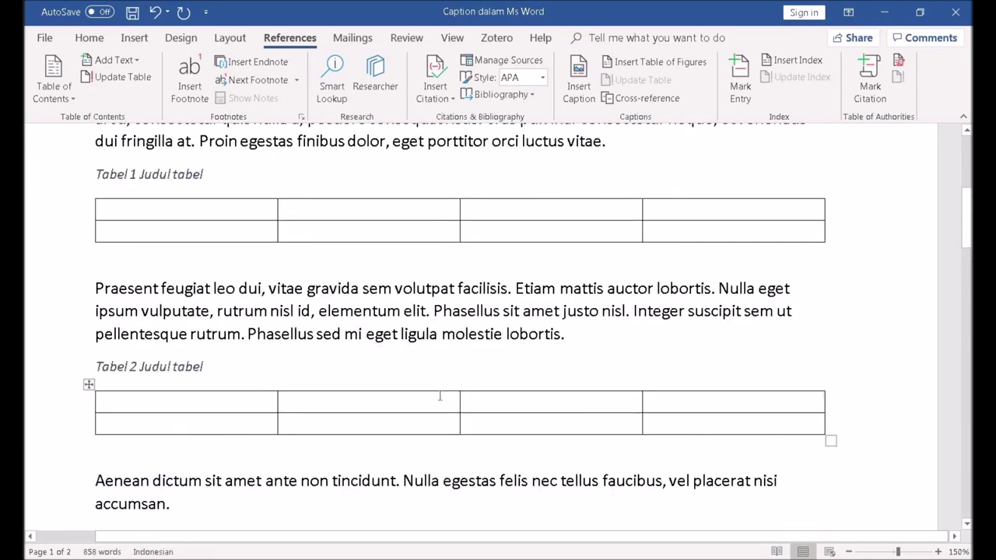
pyautogui.scroll(1, 440, 396)
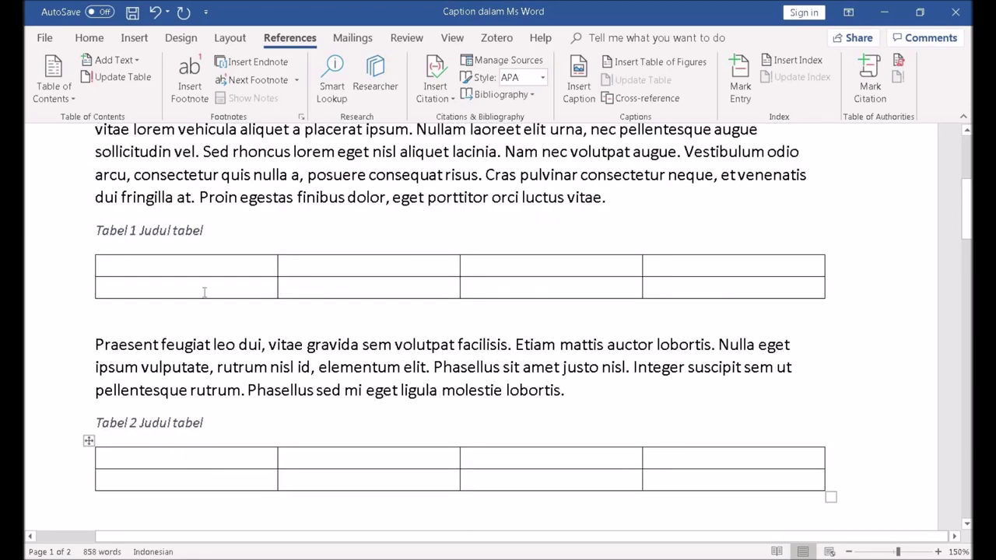
pyautogui.click(155, 228)
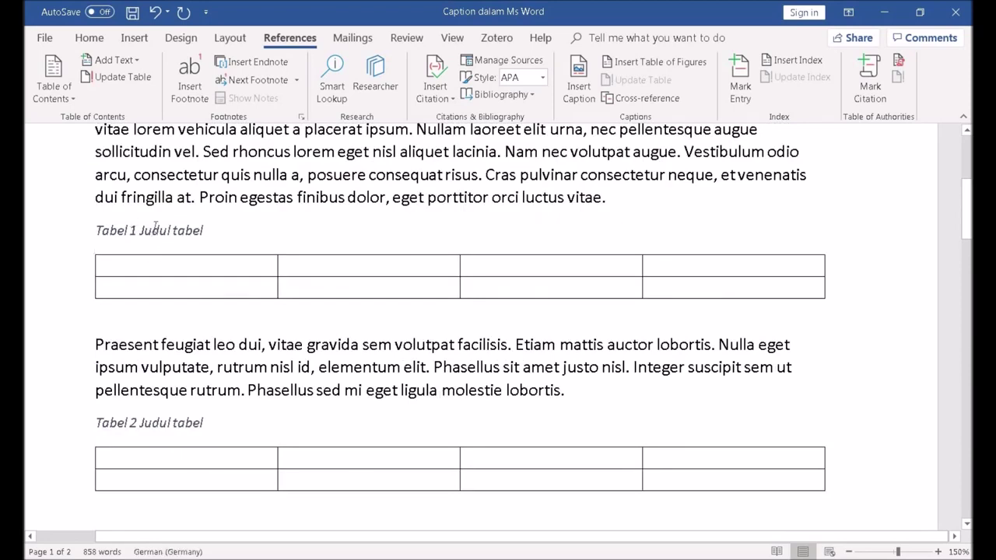
pyautogui.click(102, 230)
pyautogui.click(44, 231)
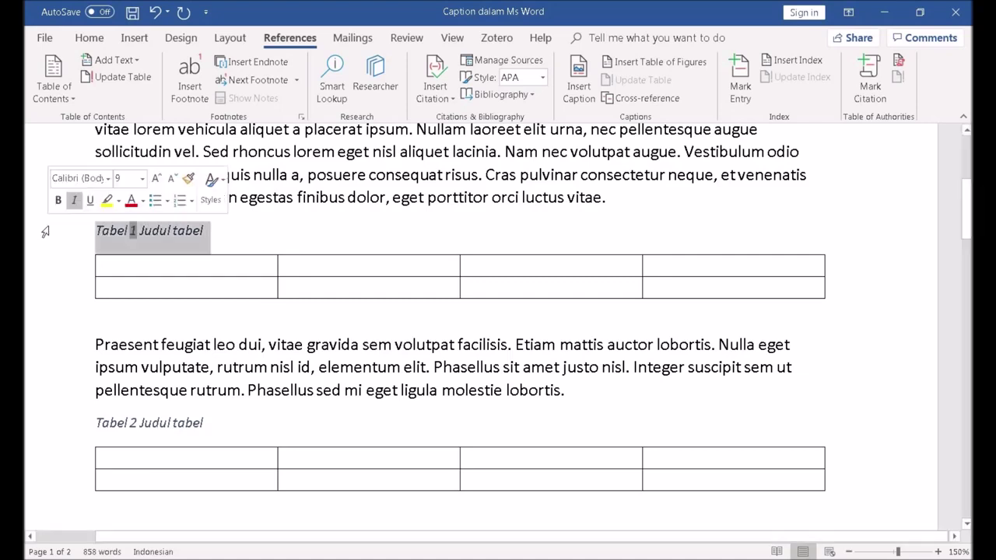
# - Show the list of styles for the first table's caption and dock it beside the document
pyautogui.click(115, 240)
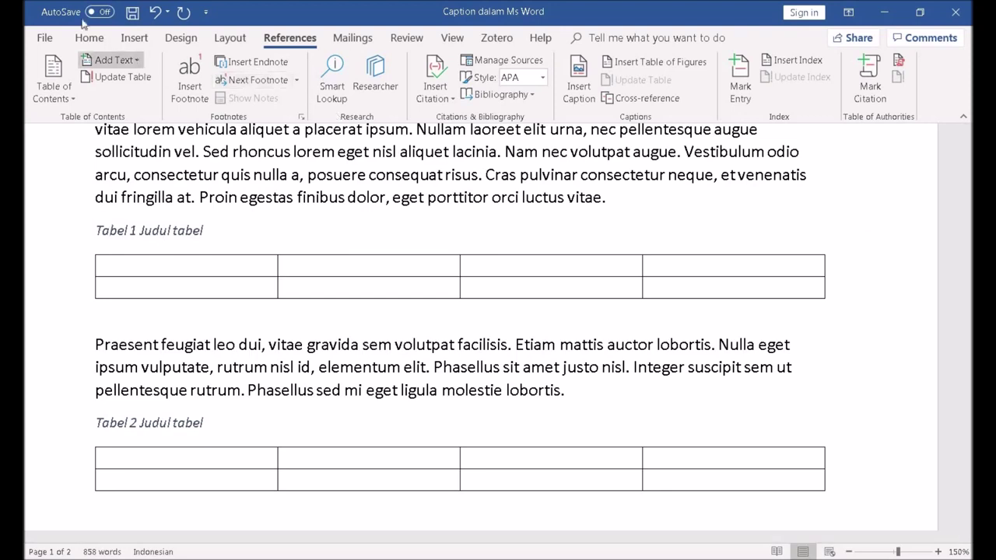
pyautogui.click(90, 39)
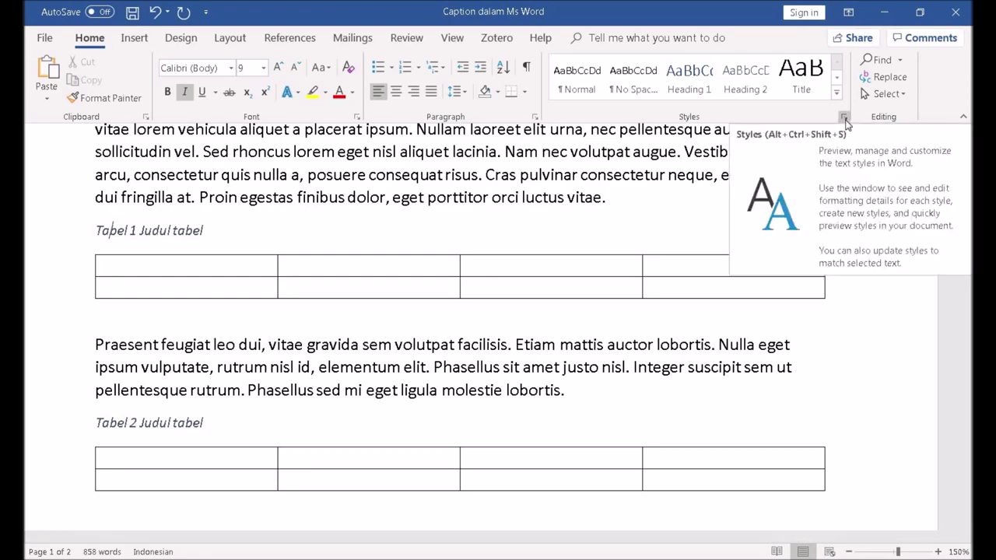
pyautogui.click(844, 119)
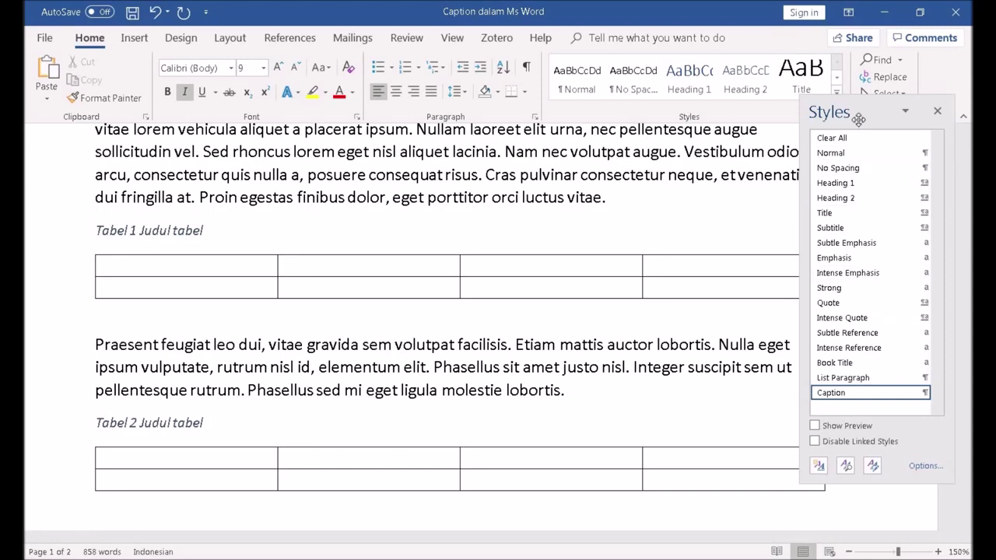
pyautogui.moveTo(865, 111); pyautogui.dragTo(925, 138)
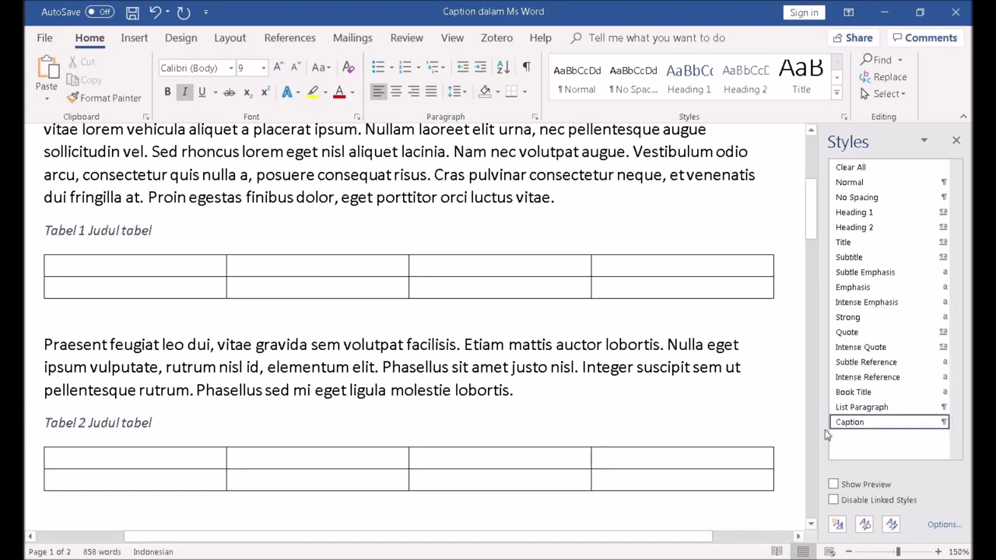
# - Modify the Caption style by turning off italics and setting the font color to Automatic
pyautogui.moveTo(862, 427)
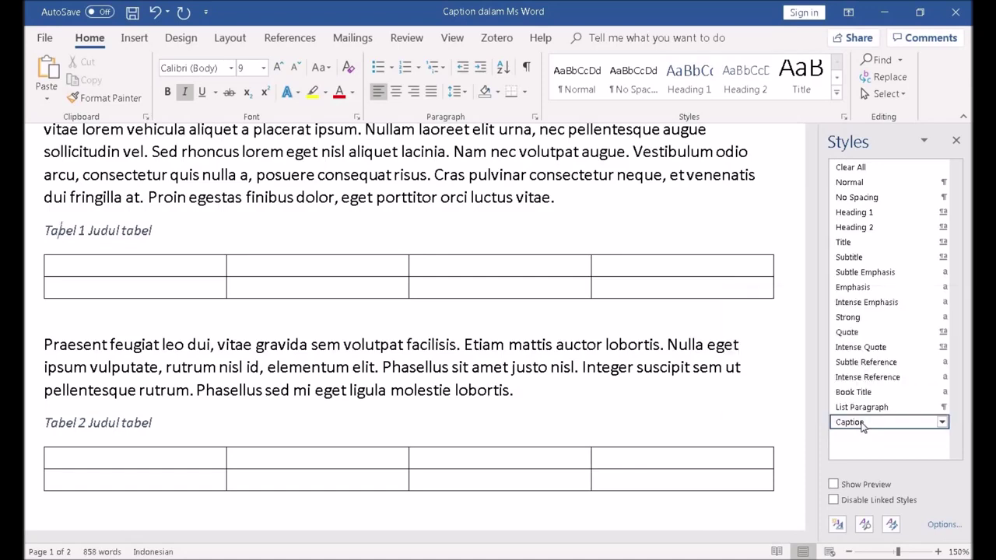
pyautogui.rightClick(862, 426)
pyautogui.click(842, 459)
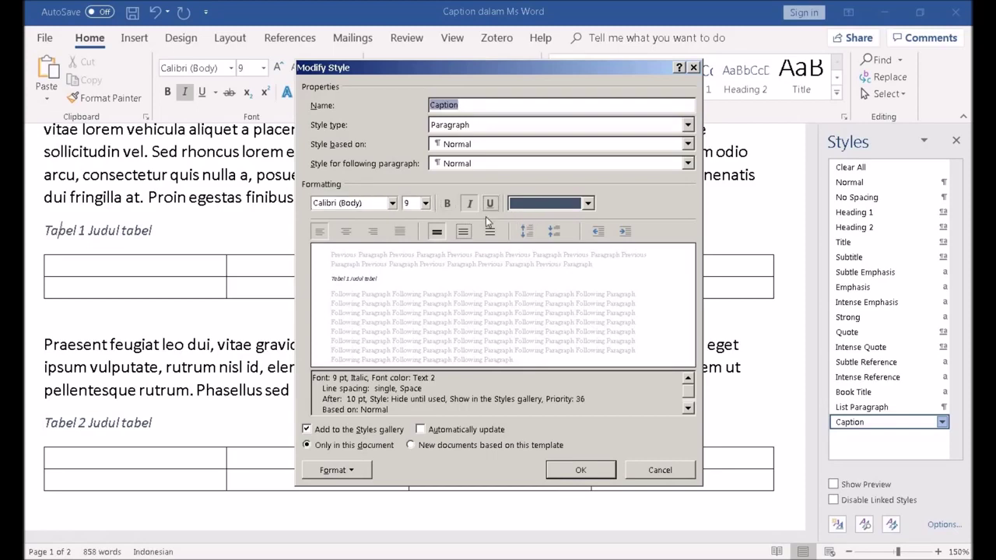
pyautogui.click(470, 203)
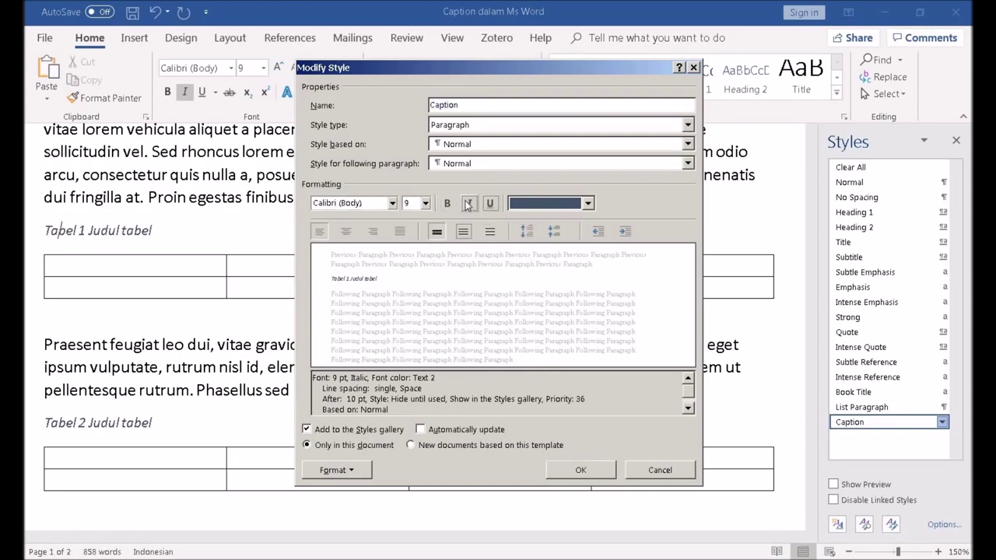
pyautogui.click(529, 207)
pyautogui.click(537, 222)
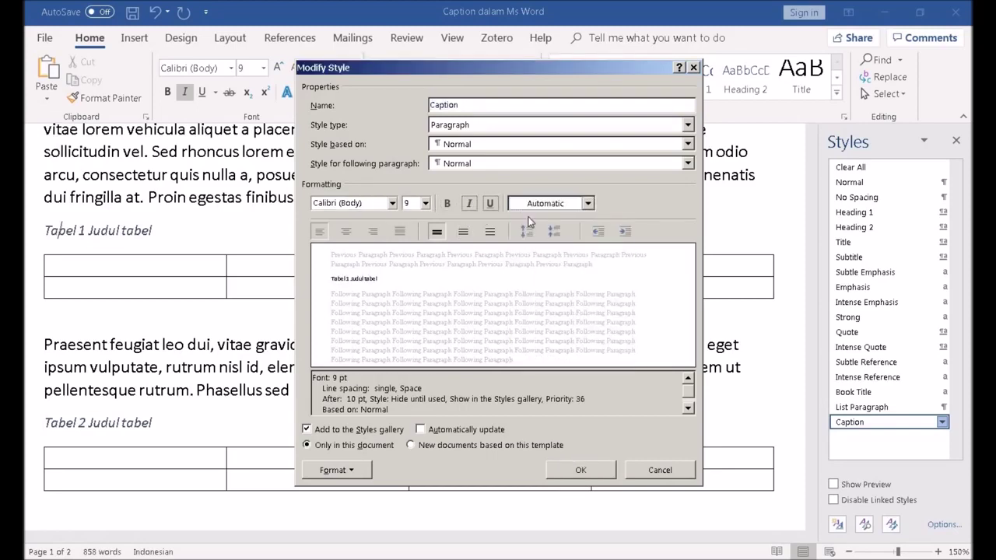
# - Set the Caption style's font size to 11 and apply the style changes
pyautogui.click(425, 204)
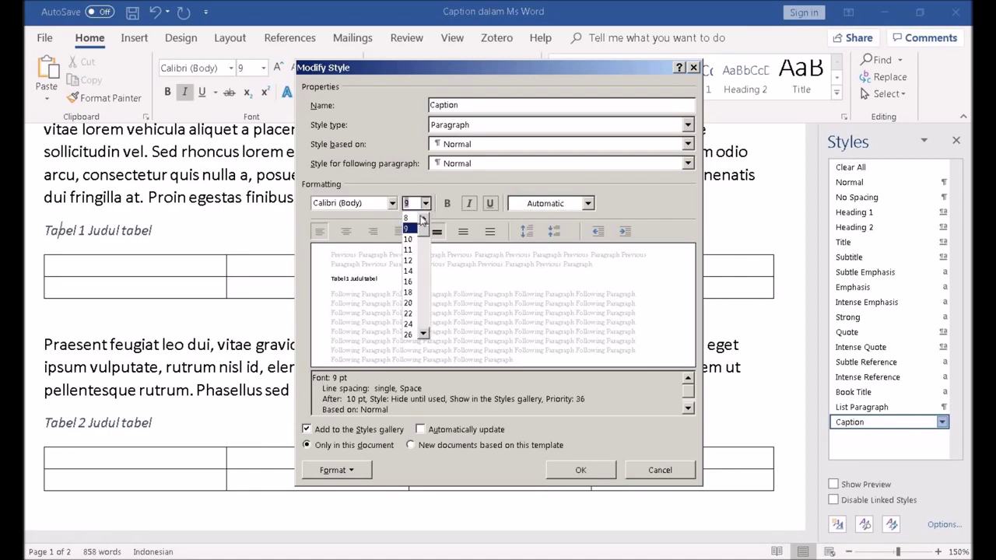
pyautogui.click(408, 253)
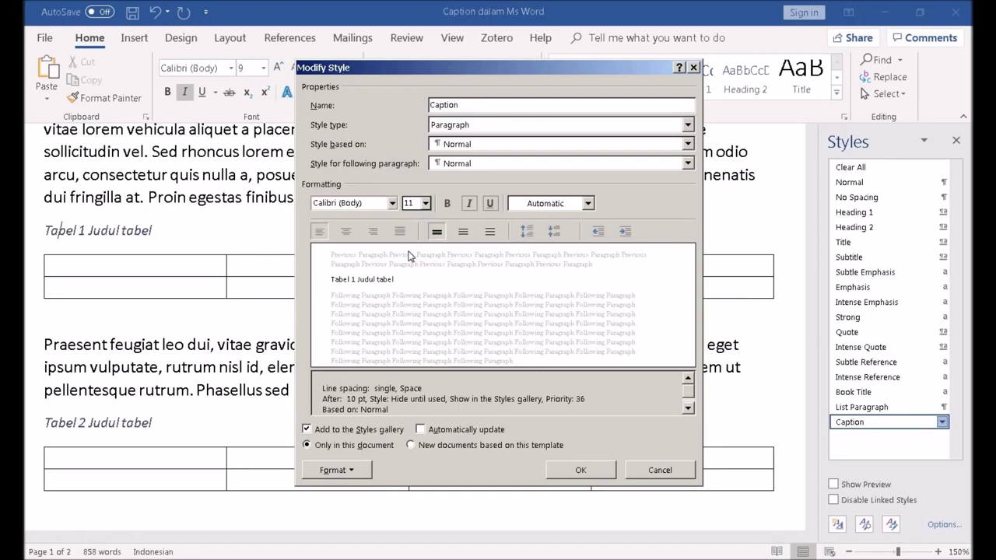
pyautogui.click(580, 470)
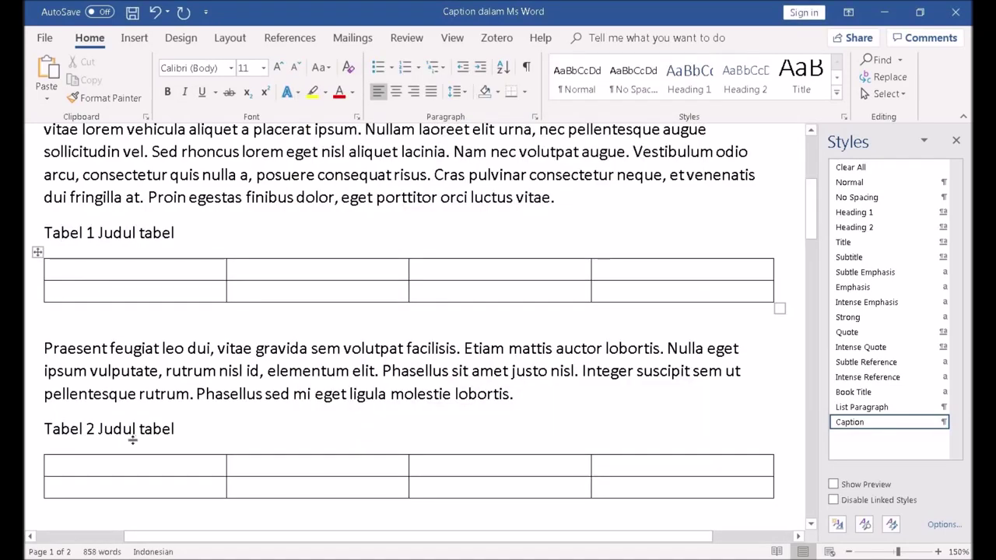
# - Review the formatting of the captions above all three tables
pyautogui.scroll(-4, 133, 439)
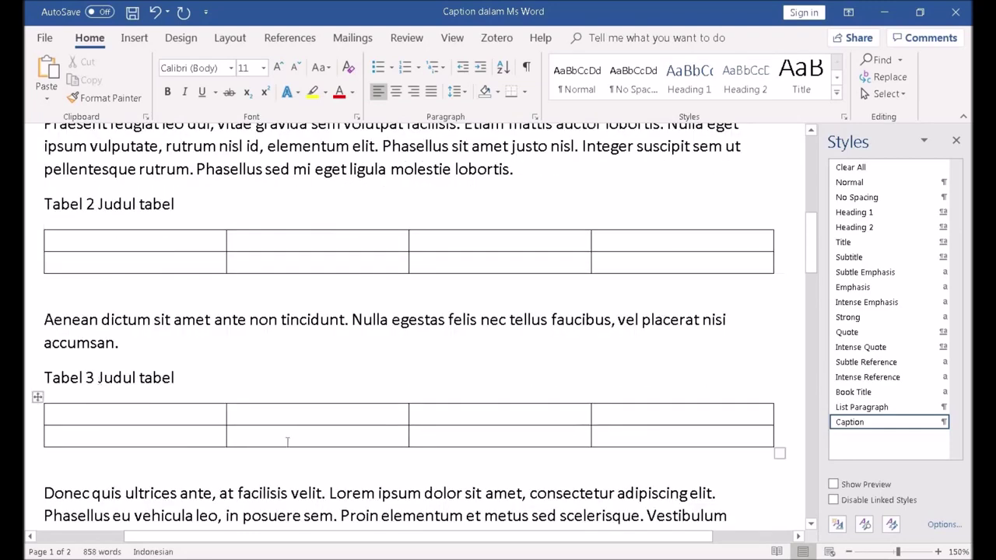
pyautogui.scroll(4, 287, 442)
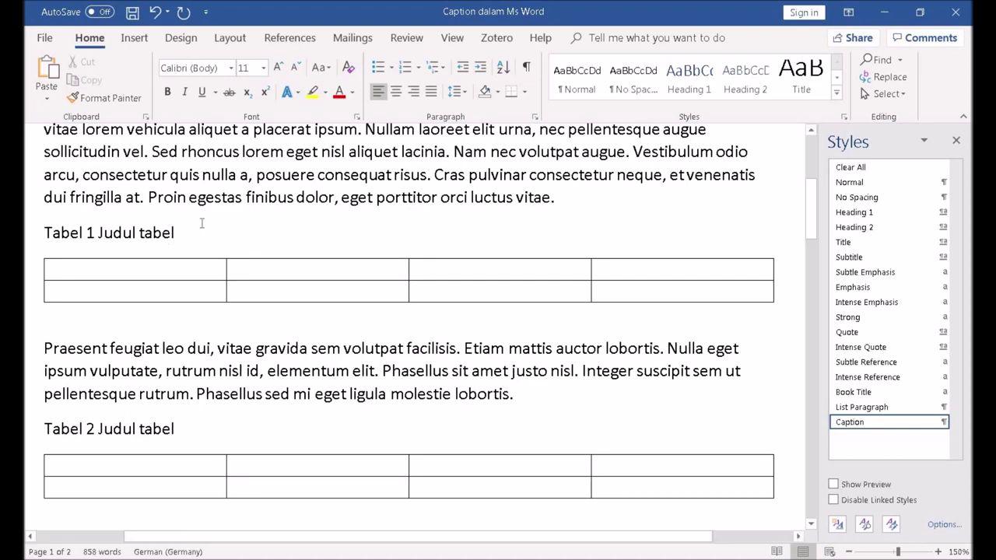
pyautogui.scroll(3, 199, 225)
pyautogui.scroll(-1, 202, 223)
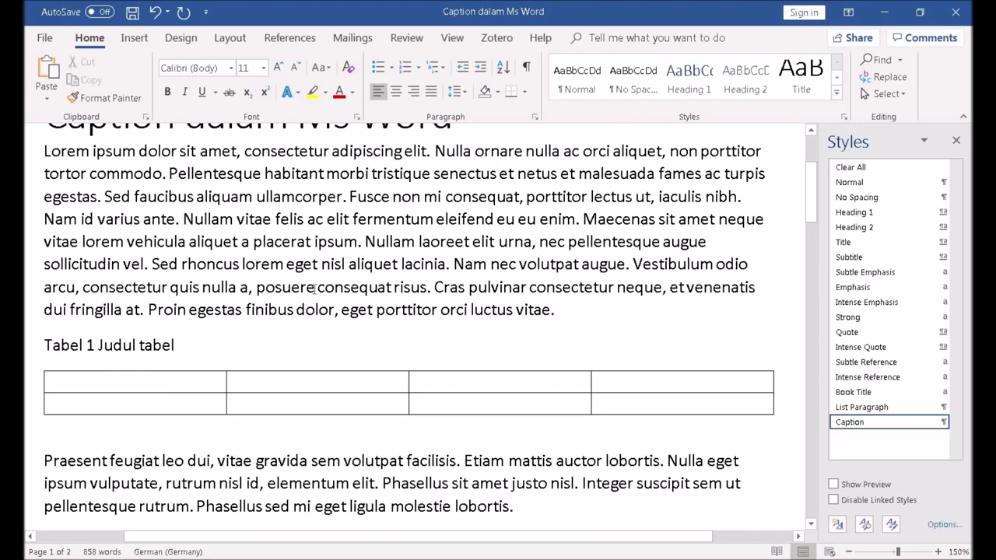
pyautogui.scroll(-1, 315, 289)
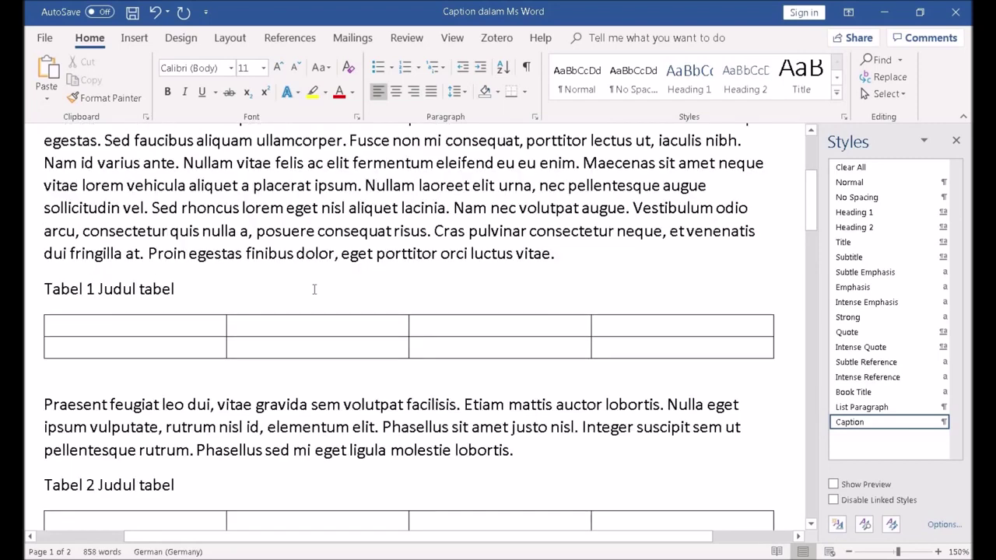